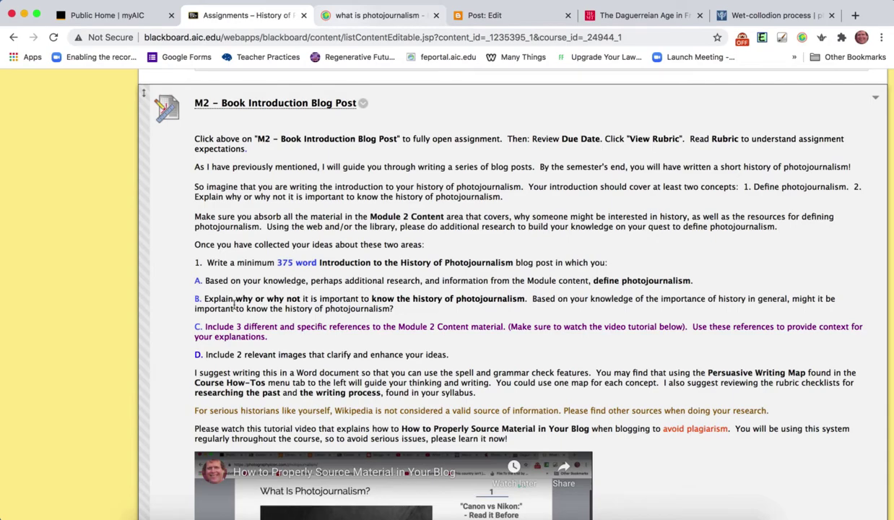
- Review the requirements of the M2 - Book Introduction Blog Post assignment, including the references to Module 2 Content material
scroll(234, 306, up, 5)
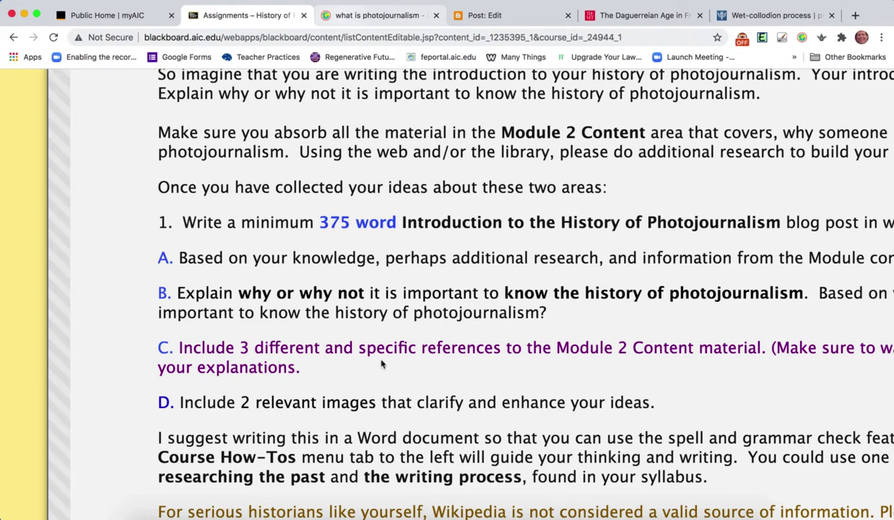
scroll(382, 364, down, 5)
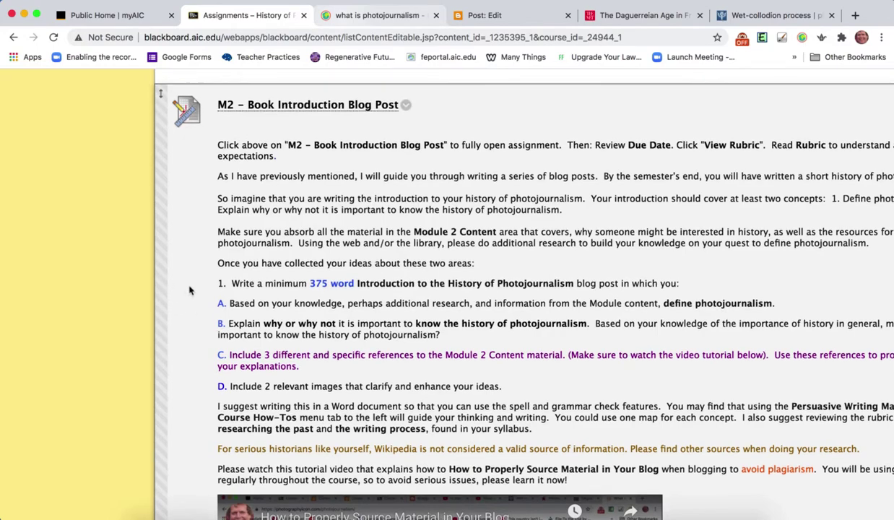
scroll(189, 289, down, 10)
- Open the Content folder of Module 2 and find the What is Photojournalism? video
scroll(189, 288, up, 15)
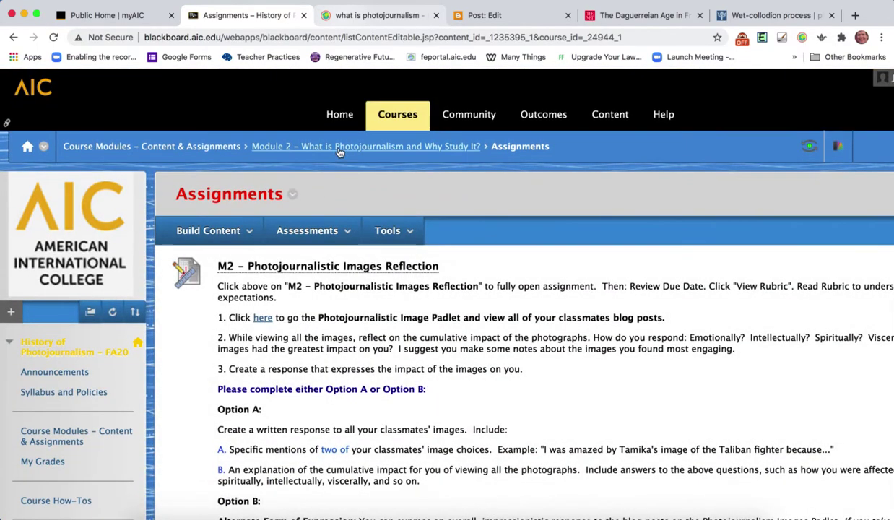
click(339, 148)
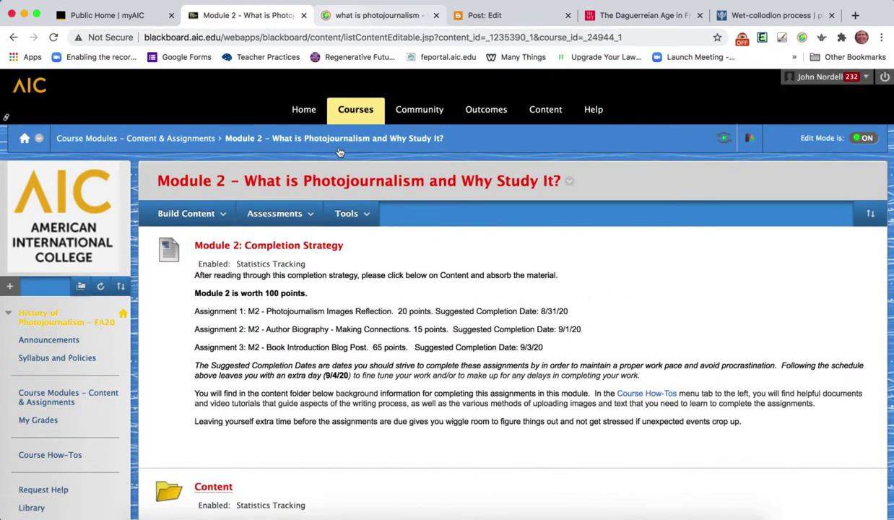
scroll(211, 152, down, 5)
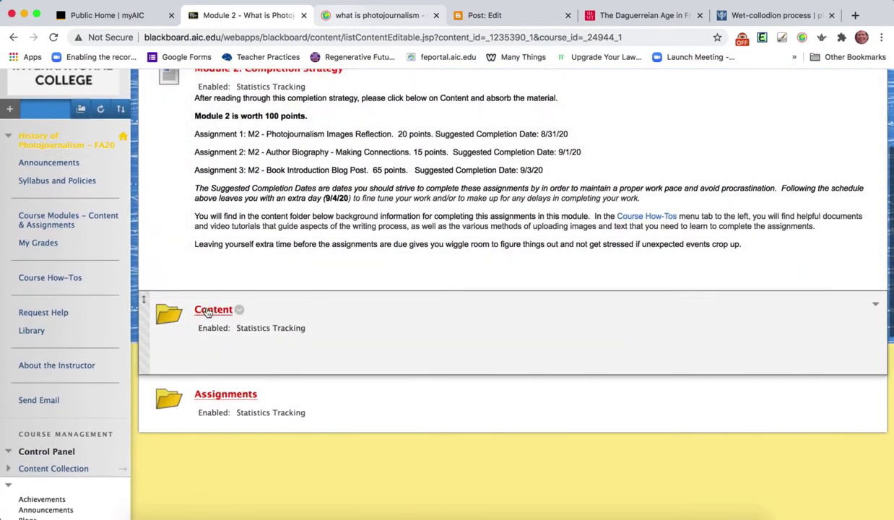
click(210, 310)
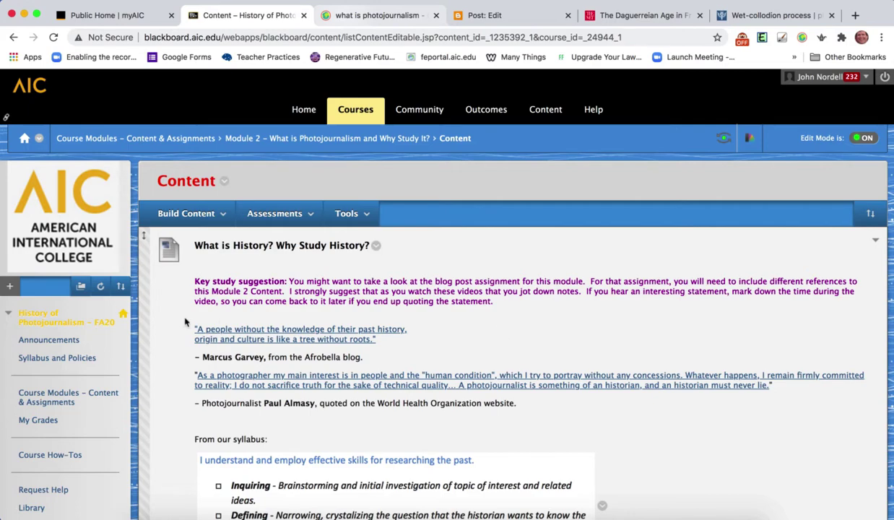
scroll(184, 318, down, 3)
scroll(184, 322, down, 15)
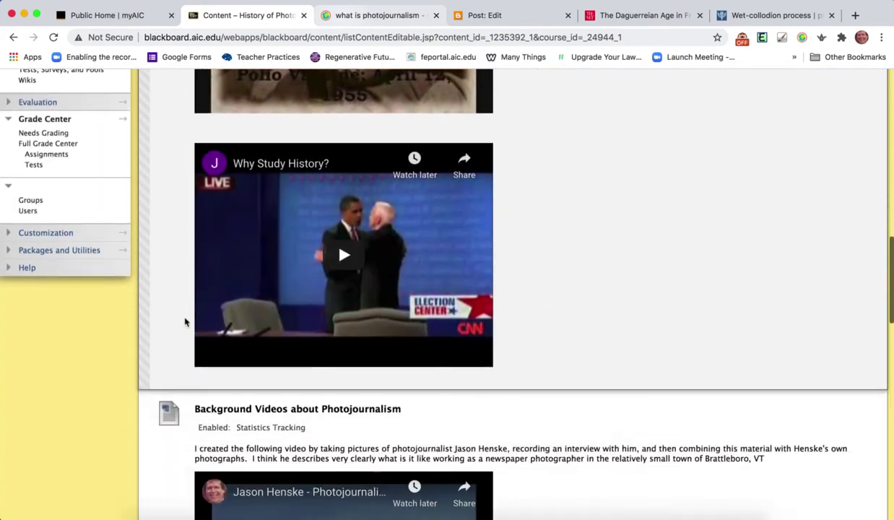
scroll(185, 322, down, 5)
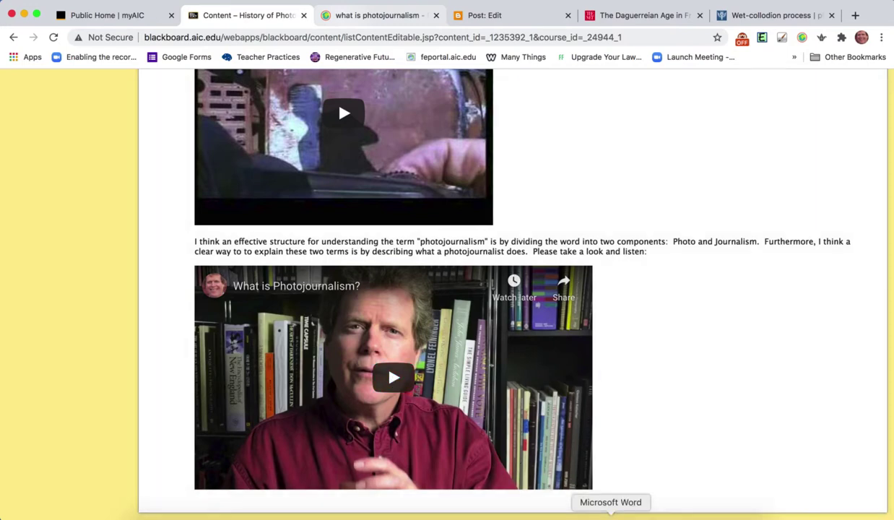
- Copy the sentence about the What is Photojournalism? video from the Word document and paste it into the Blogger post body
click(610, 514)
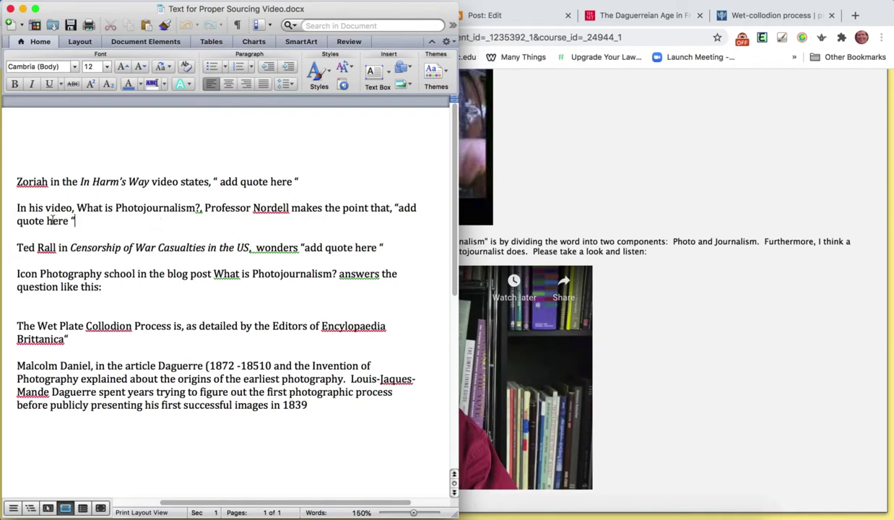
drag(110, 216, 8, 209)
key(super+c)
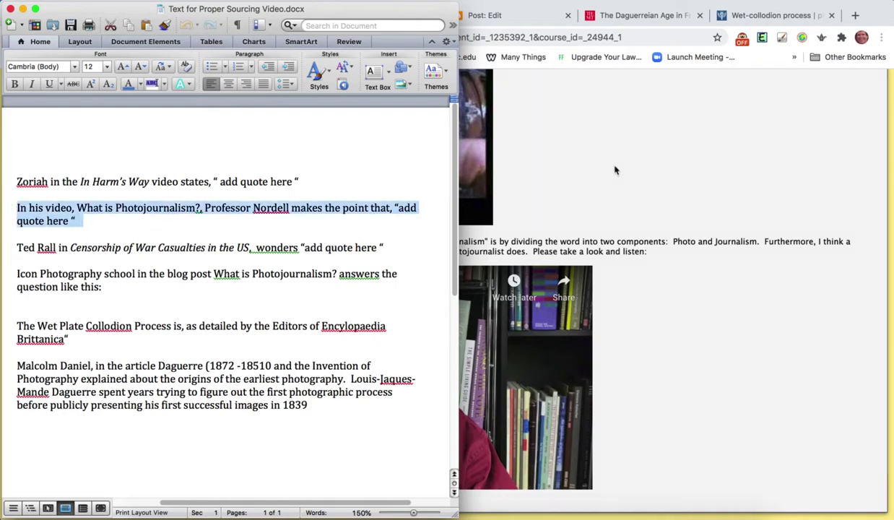
click(611, 156)
click(510, 20)
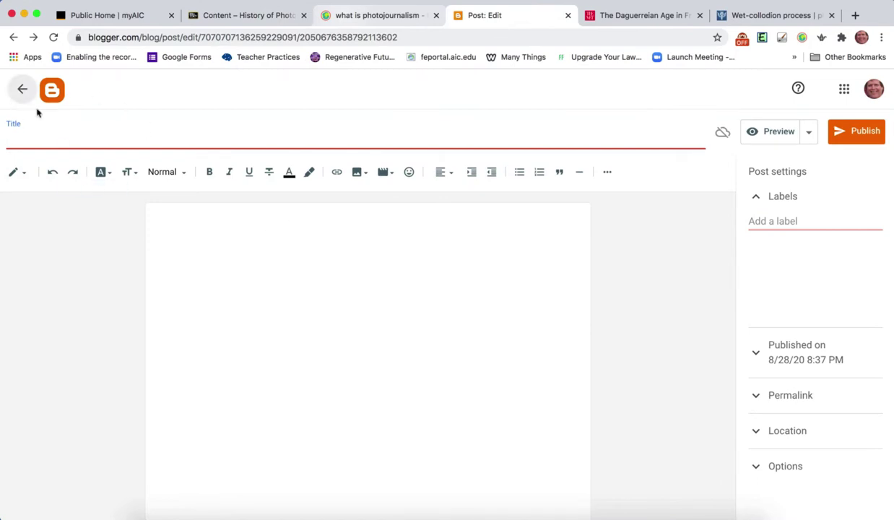
click(202, 233)
key(super+v)
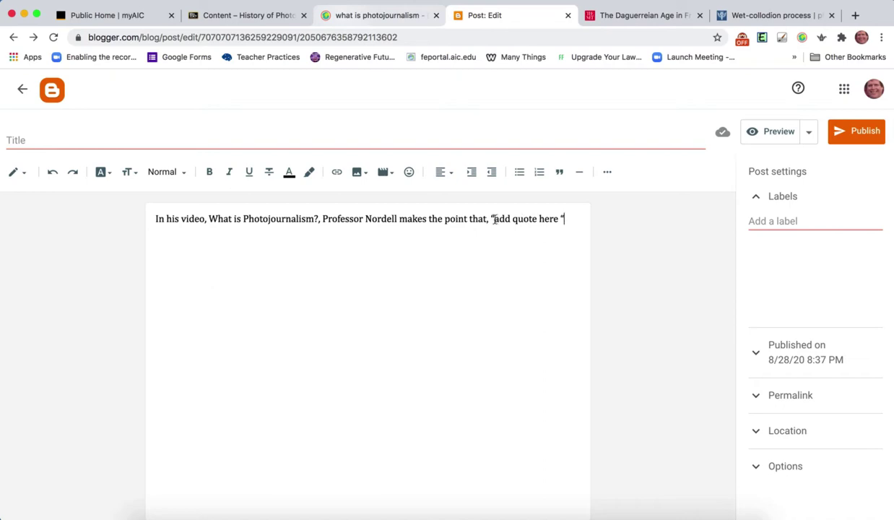
- Retype the closing quotation mark at the end of the pasted sentence
key(BackSpace)
key(BackSpace)
text(")
key(BackSpace)
text(")
- Clear the formatting of the whole pasted sentence
drag(575, 220, 144, 220)
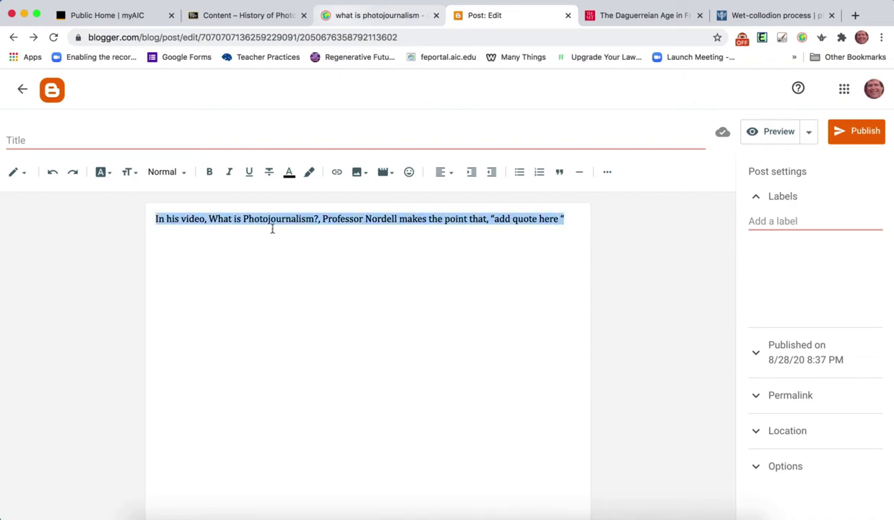
click(608, 177)
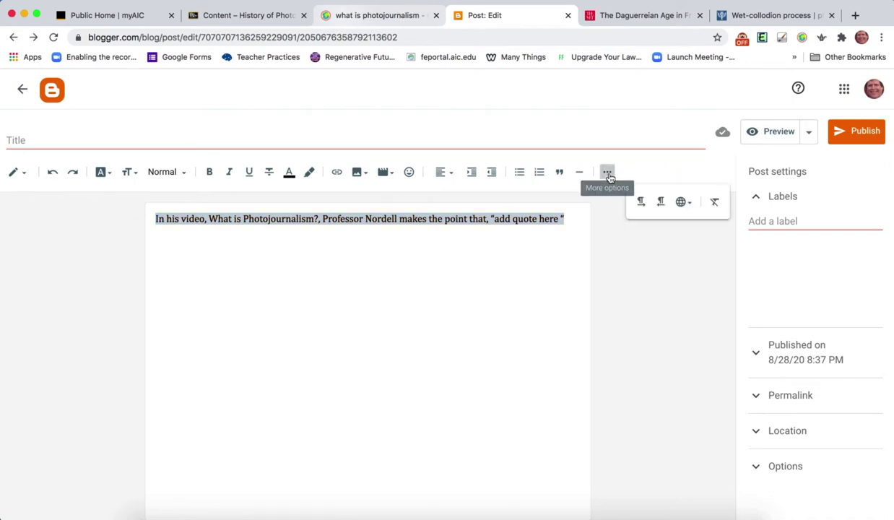
click(714, 206)
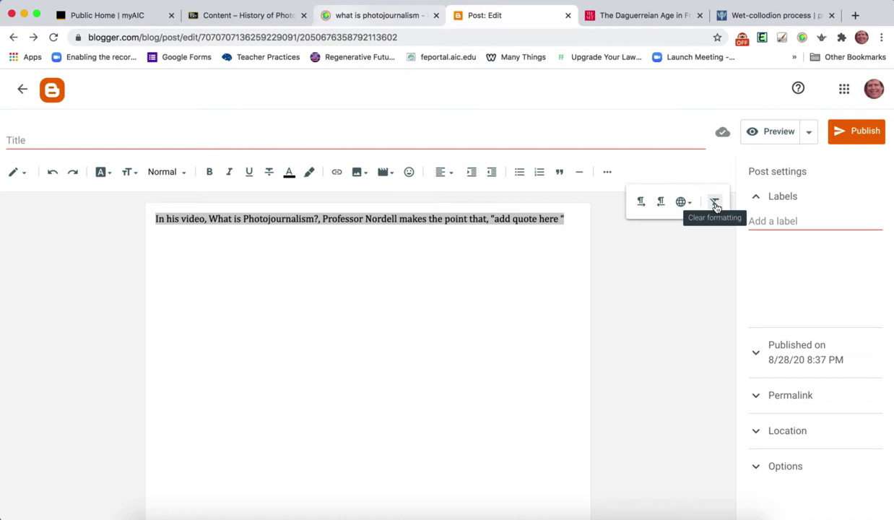
click(714, 206)
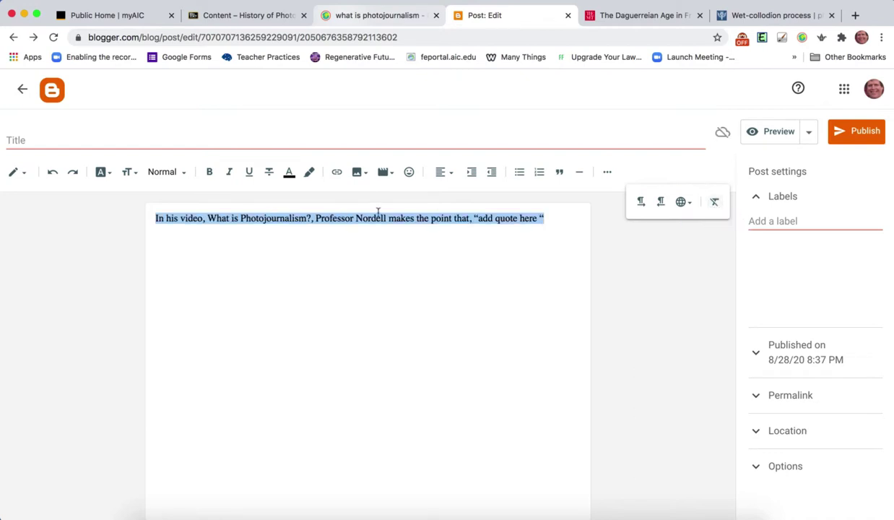
- Italicize the video title "What is Photojournalism?" in the sentence
click(329, 224)
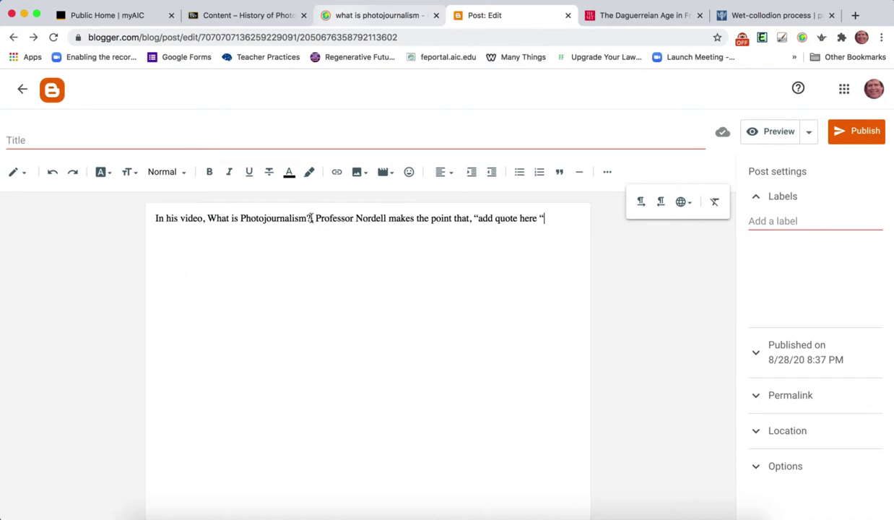
drag(311, 218, 210, 221)
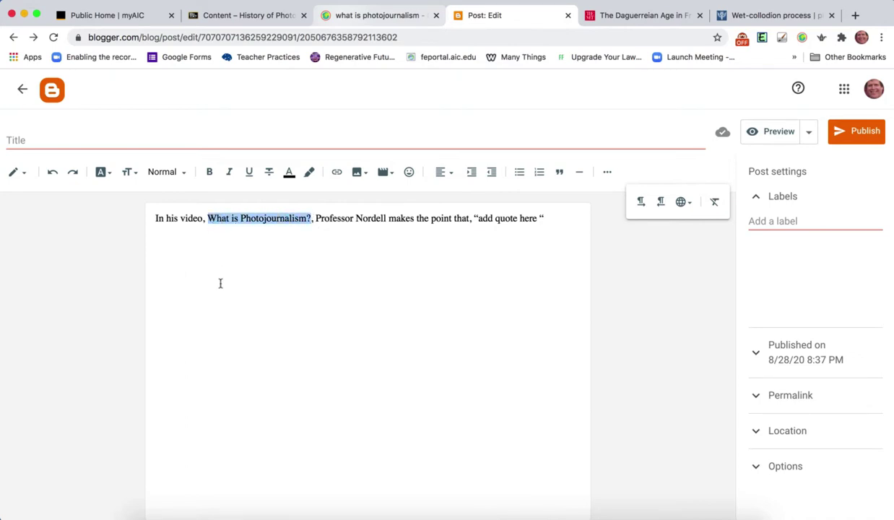
click(230, 174)
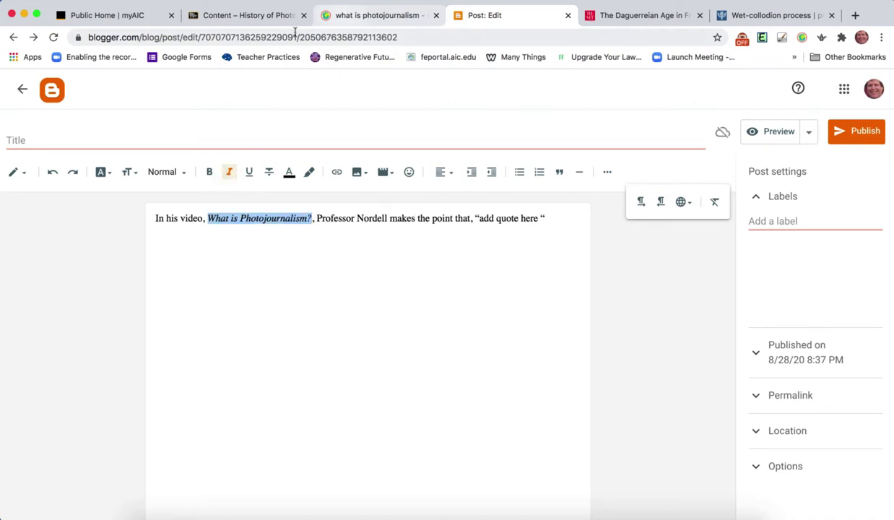
- Open the What is Photojournalism? video from the course content on YouTube, pause it and copy its share link
click(270, 21)
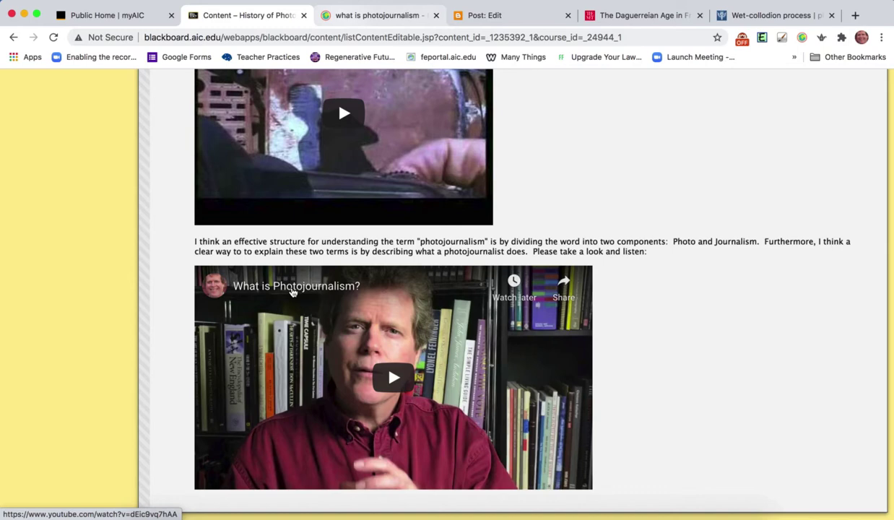
click(292, 287)
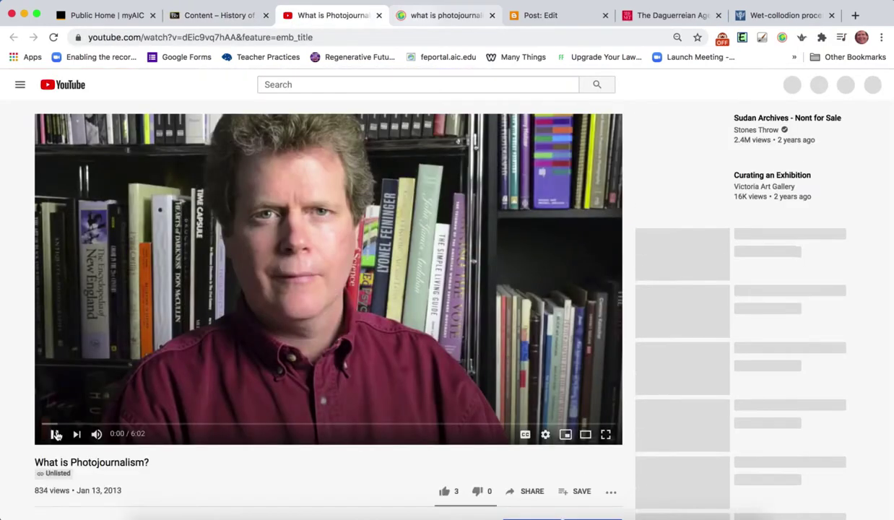
click(55, 434)
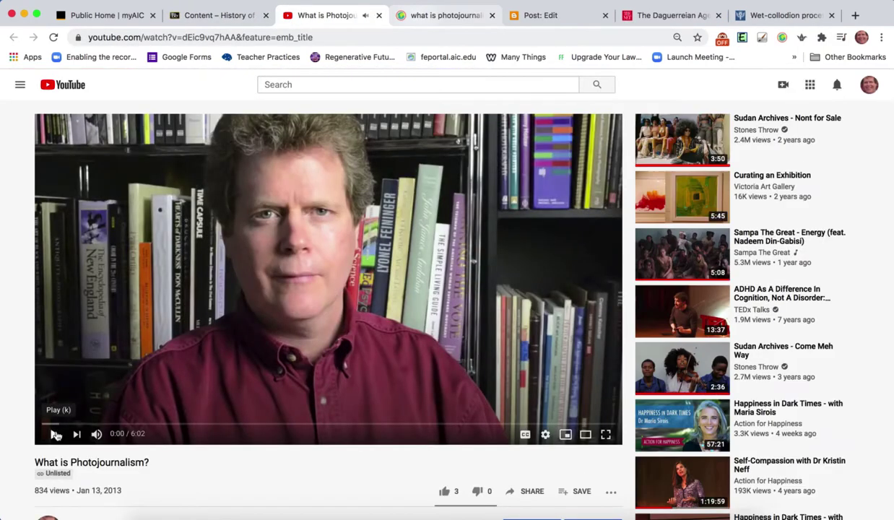
scroll(375, 454, down, 2)
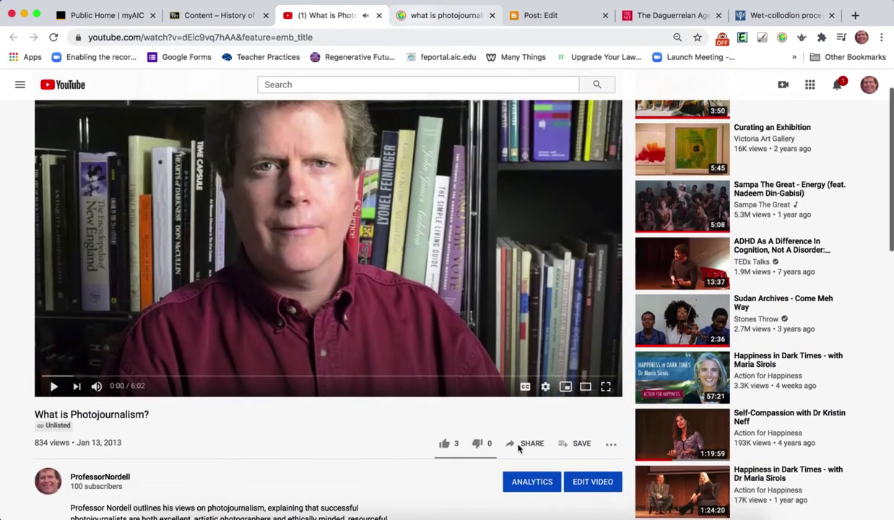
click(531, 446)
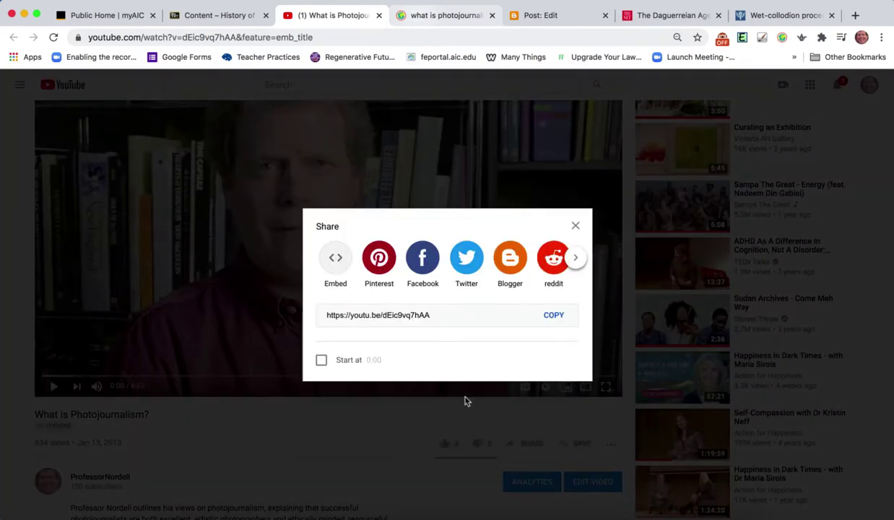
click(444, 320)
key(super+c)
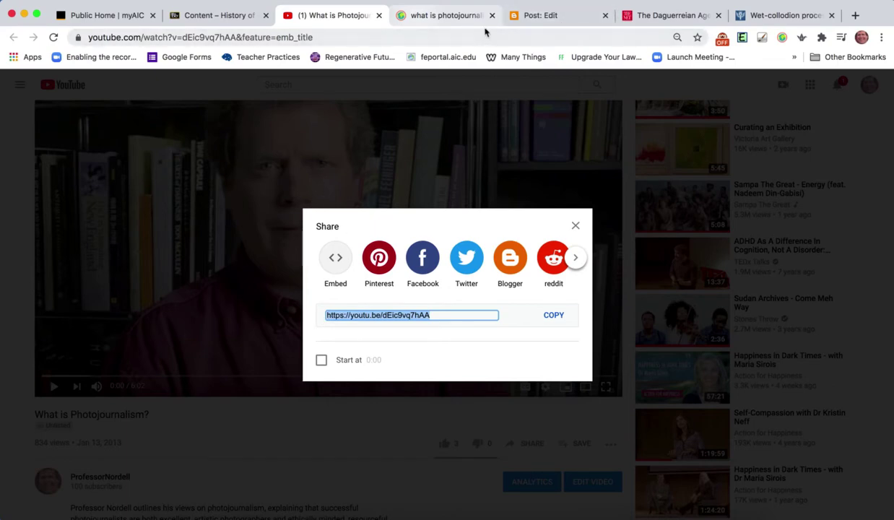
click(531, 15)
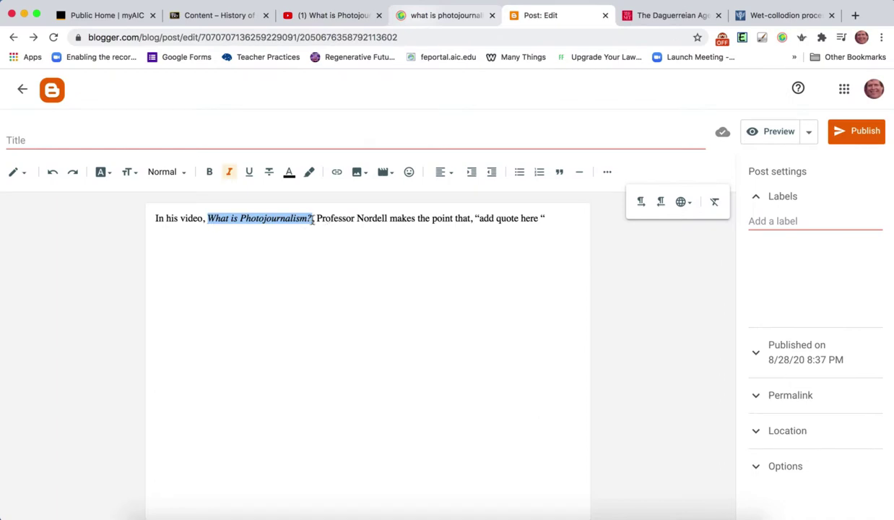
click(337, 173)
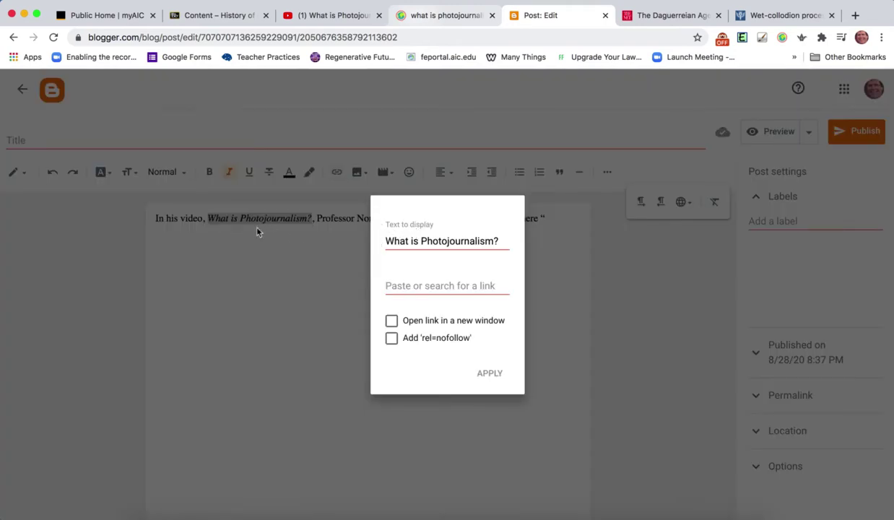
click(390, 285)
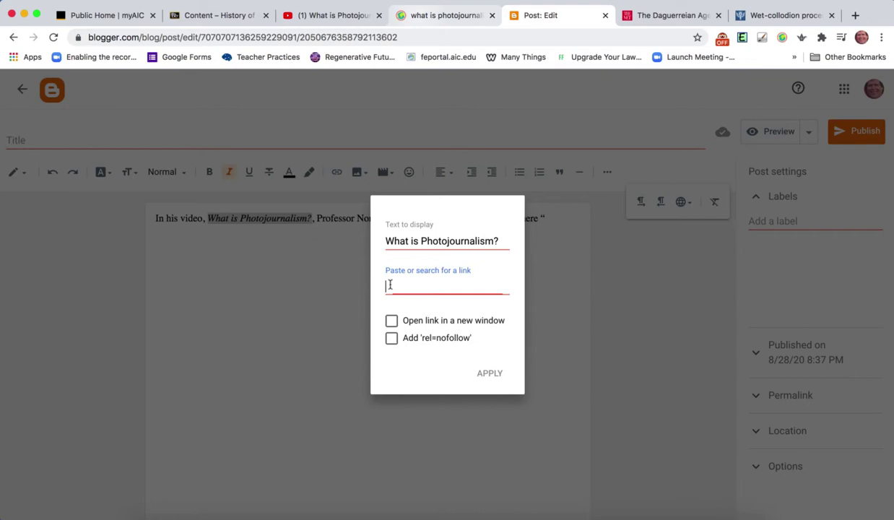
key(super+v)
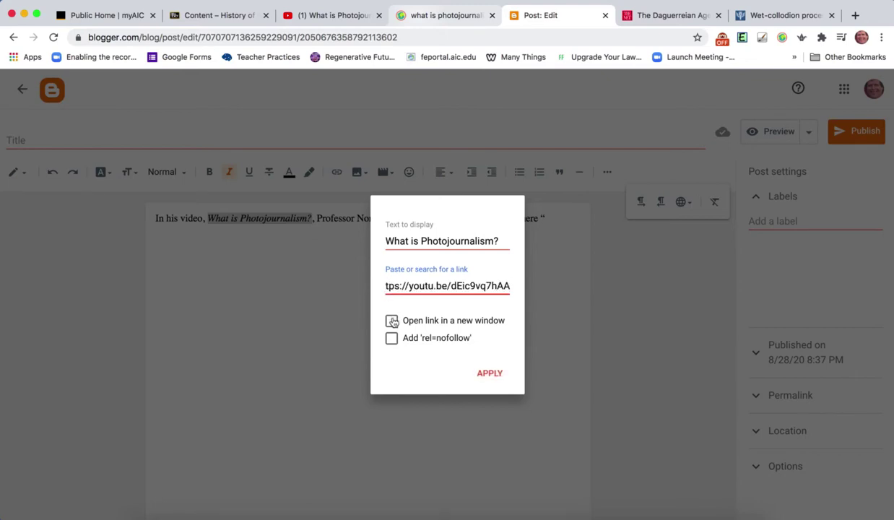
click(387, 284)
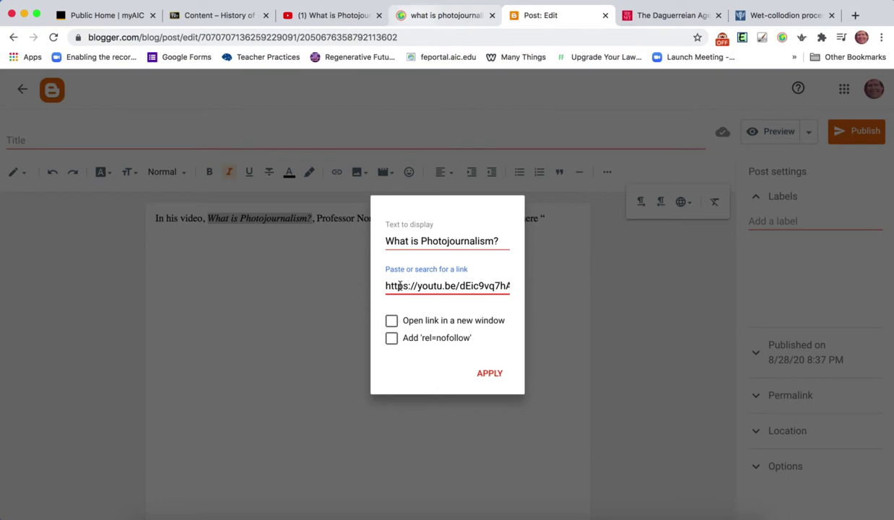
click(391, 323)
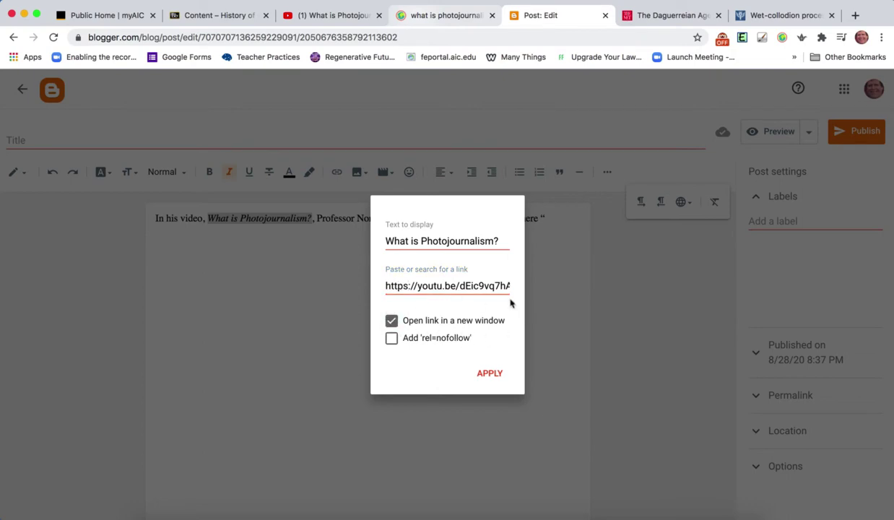
scroll(511, 303, up, 5)
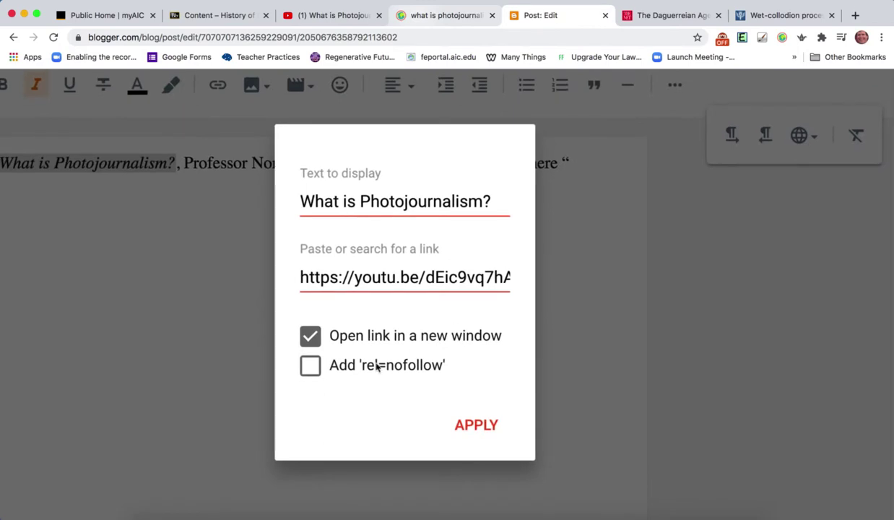
scroll(376, 367, down, 5)
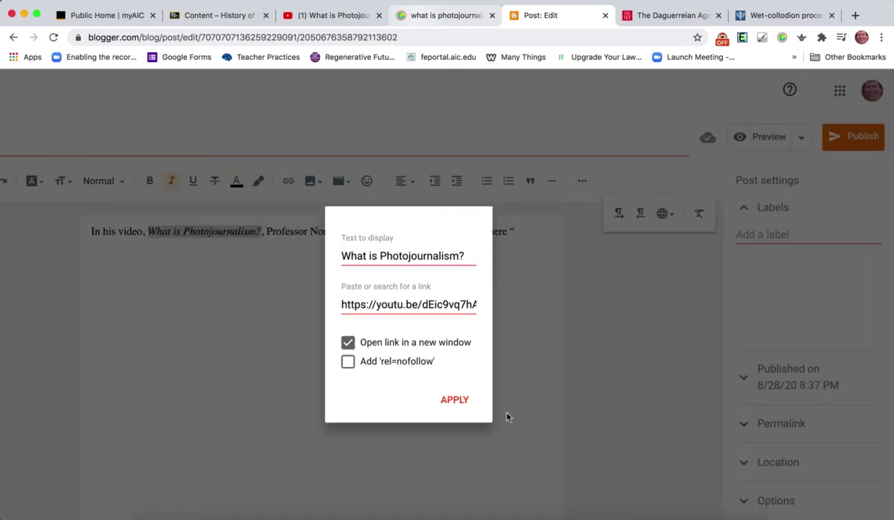
click(452, 399)
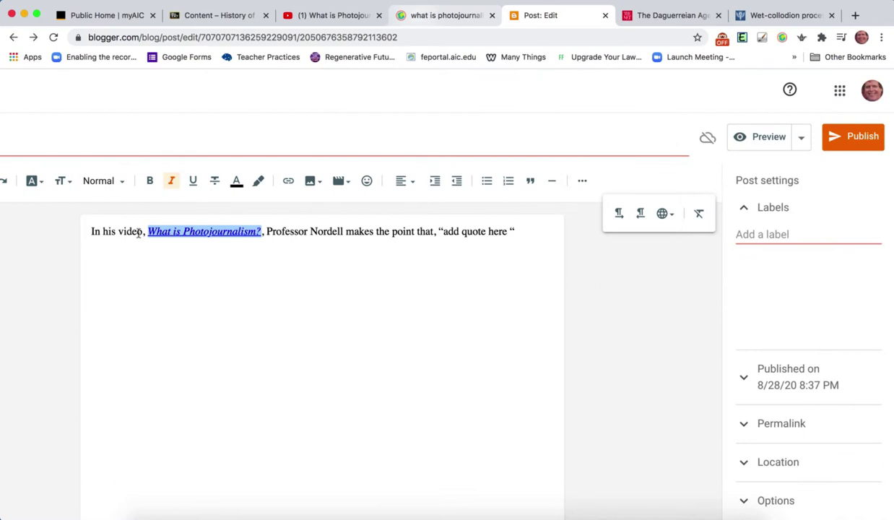
- Copy the sentence about the In Harm's Way video from the Word document and paste it below the first sentence of the Blogger post
drag(442, 231, 505, 232)
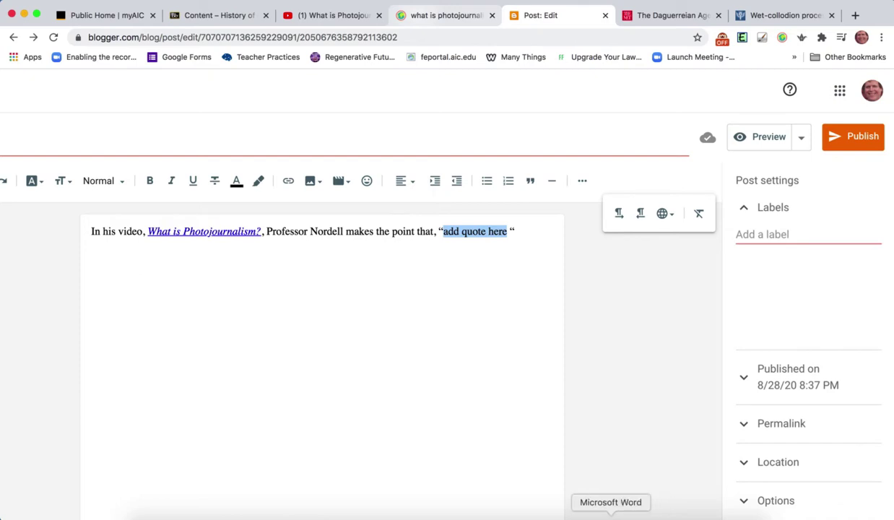
click(610, 514)
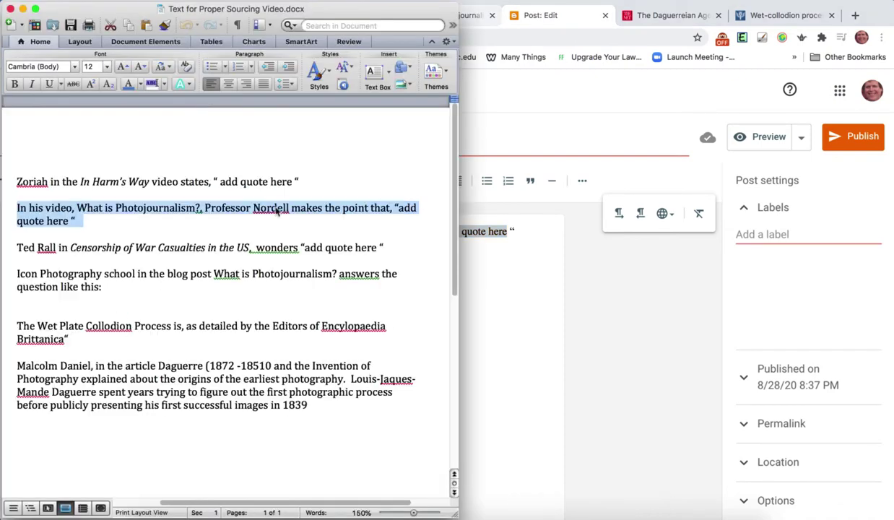
drag(271, 181, 2, 189)
key(super+c)
click(523, 235)
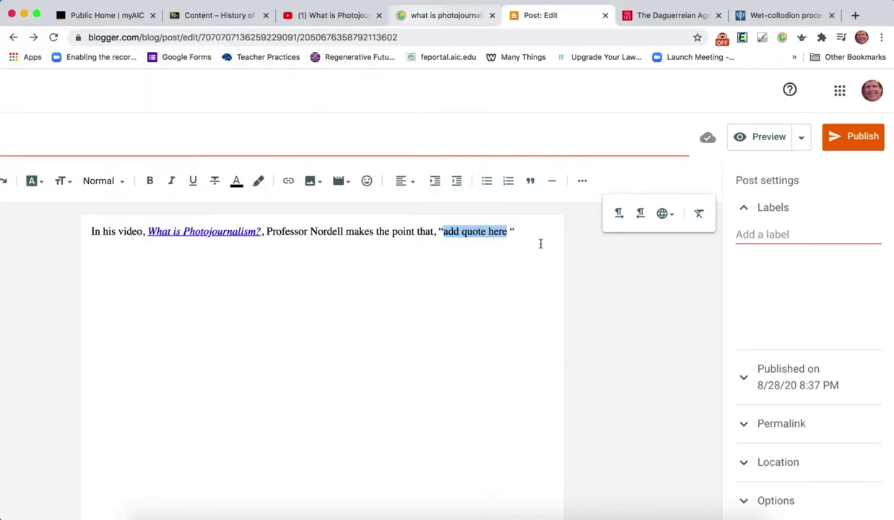
click(528, 236)
key(Return)
key(super+v)
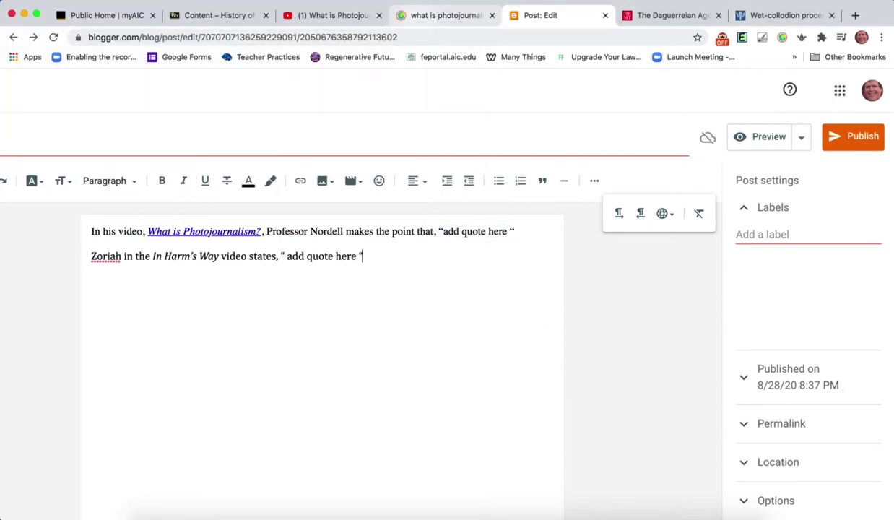
- Clear the formatting of the pasted second sentence and italicize the video title In Harm's Way
drag(408, 257, 82, 259)
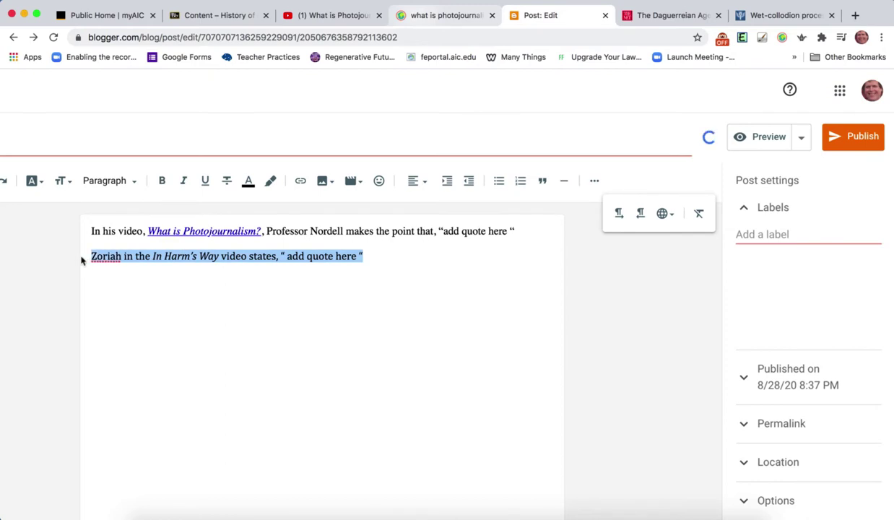
click(698, 217)
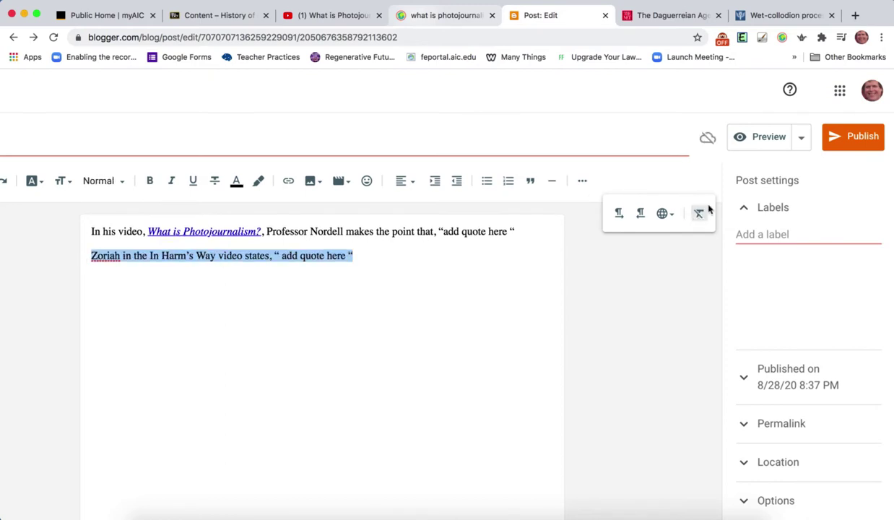
click(583, 182)
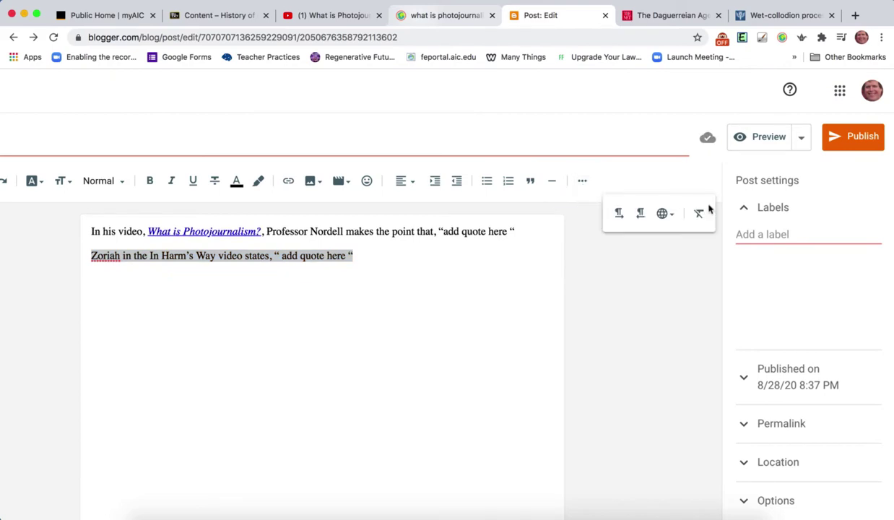
click(366, 261)
drag(217, 256, 155, 257)
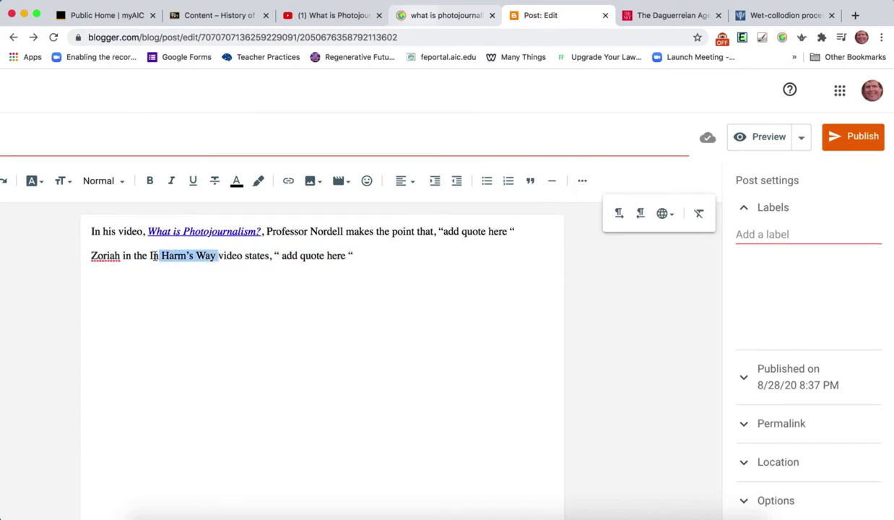
click(171, 181)
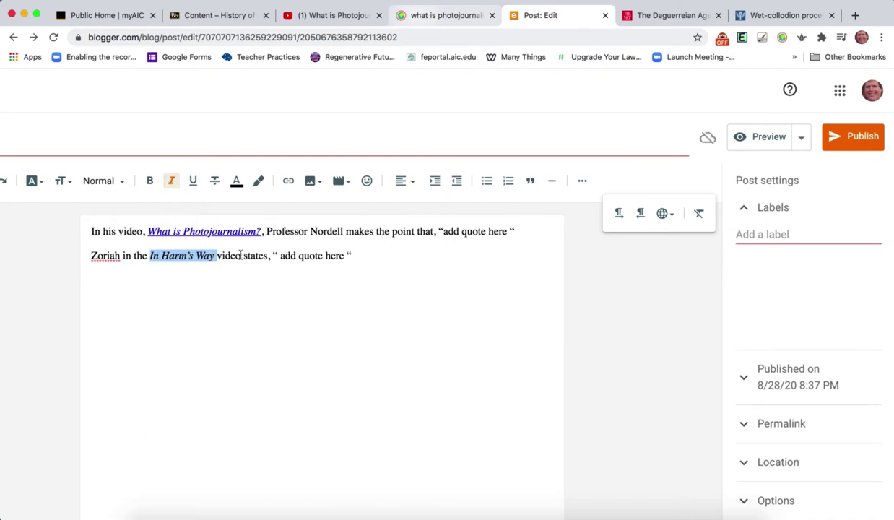
- Open the In Harms Way video from the course content on YouTube, pause it and return to the Blogger post
click(229, 17)
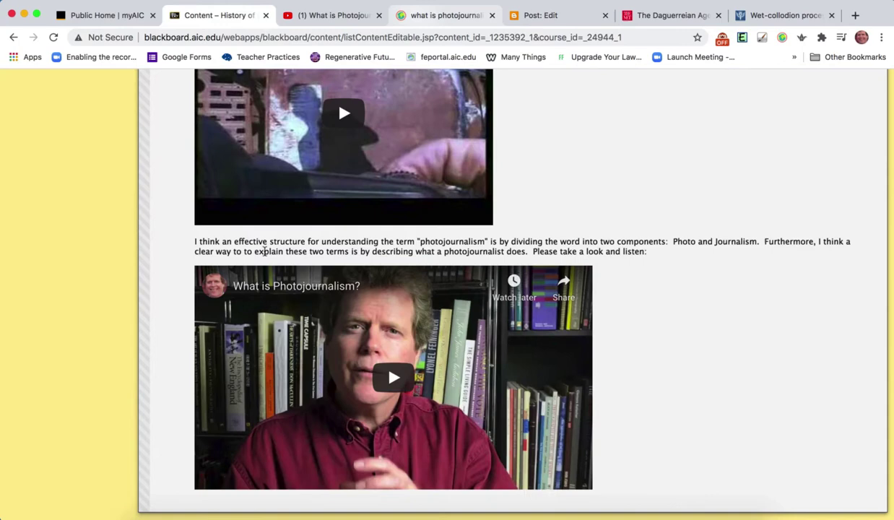
scroll(264, 250, up, 6)
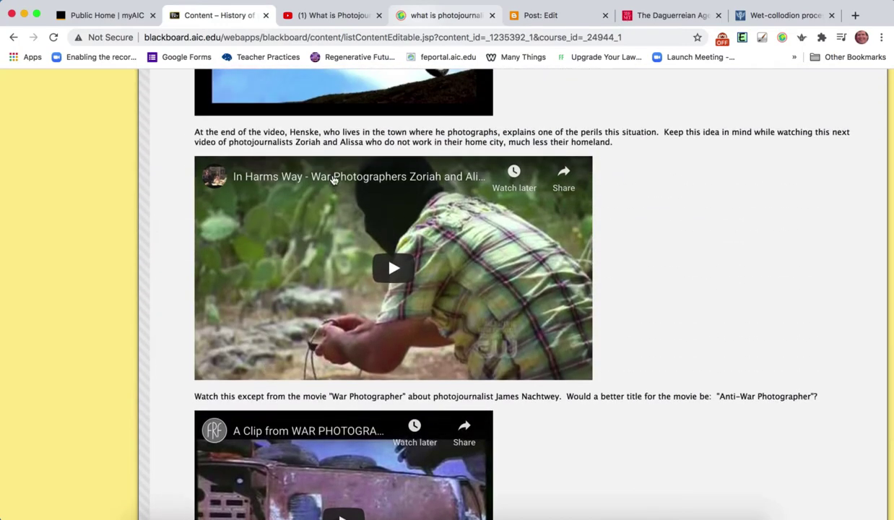
click(334, 180)
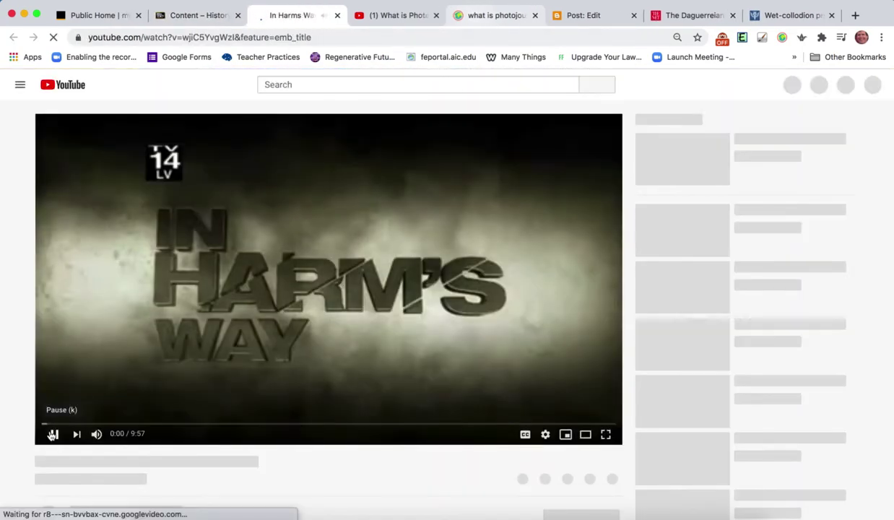
click(53, 434)
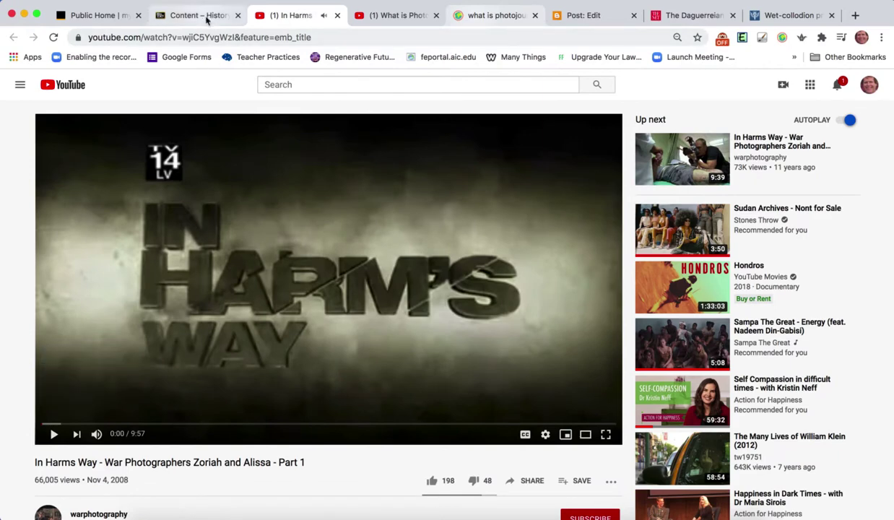
click(588, 16)
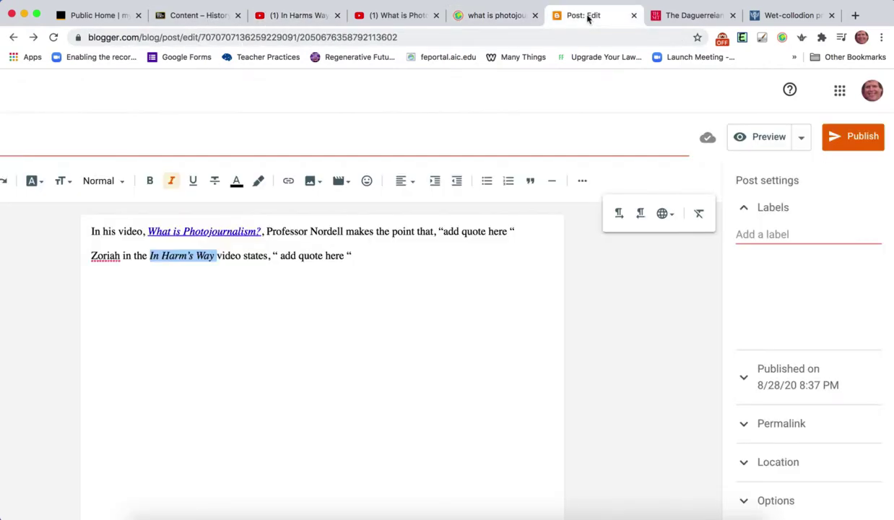
- Open the Content folder of Module 3 in the Blackboard course modules
click(192, 16)
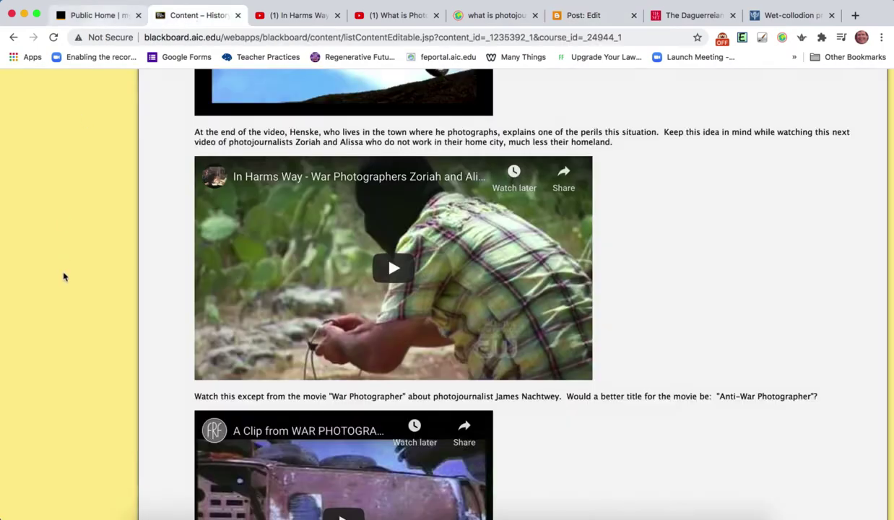
scroll(62, 275, up, 10)
scroll(64, 276, up, 10)
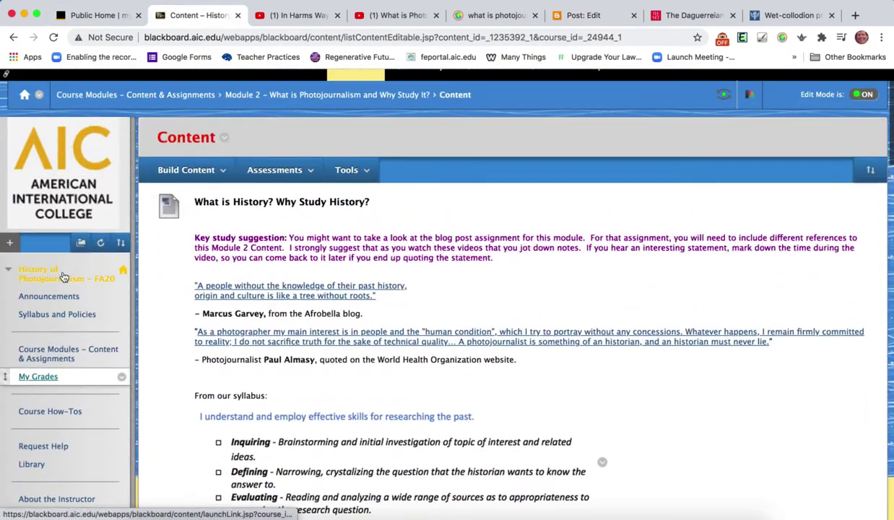
click(50, 359)
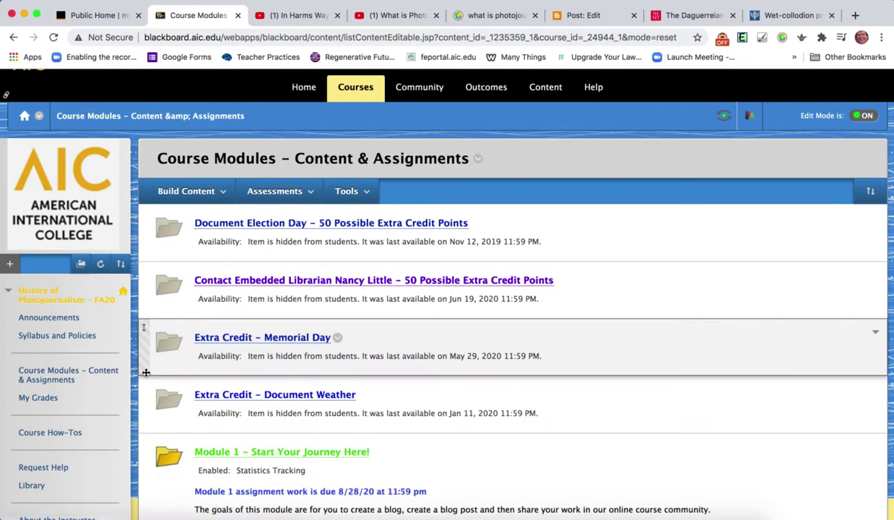
scroll(147, 369, down, 5)
click(275, 321)
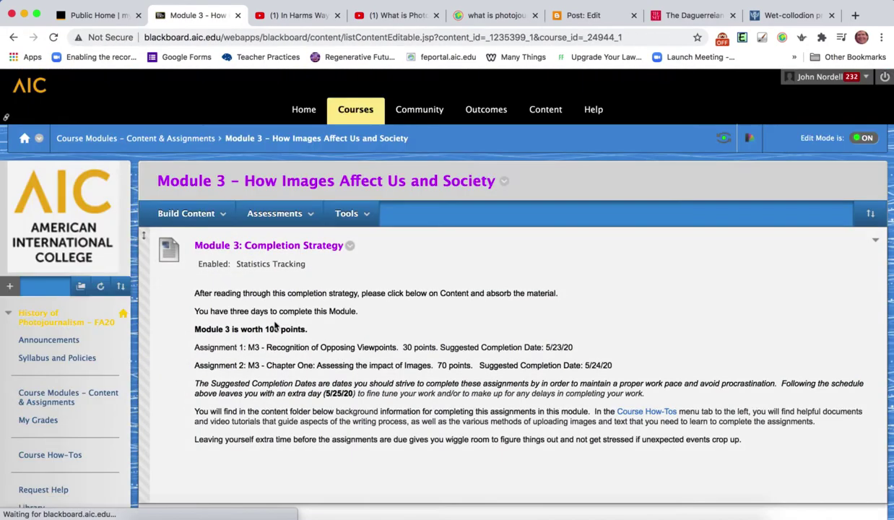
scroll(228, 390, down, 4)
click(214, 400)
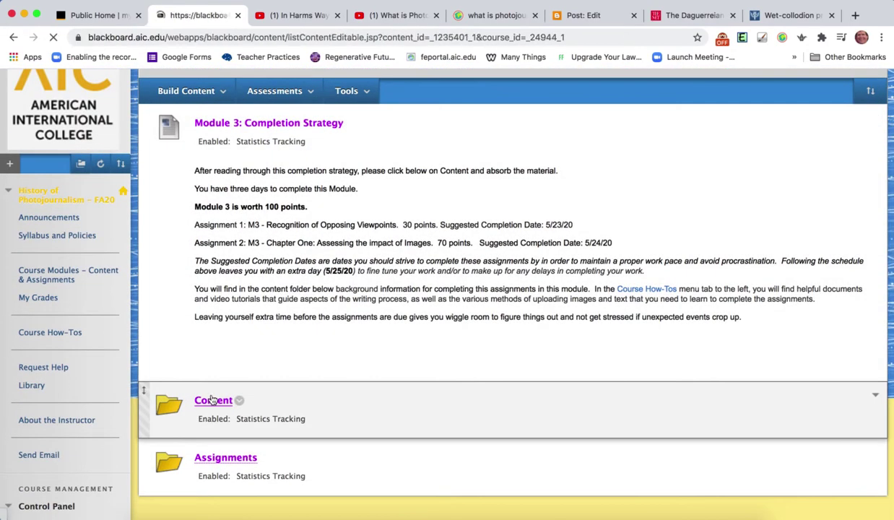
- Find the article Censorship of War Casualties in the US in the Censorship and Control of Information section and open it
scroll(212, 400, down, 4)
scroll(211, 400, down, 15)
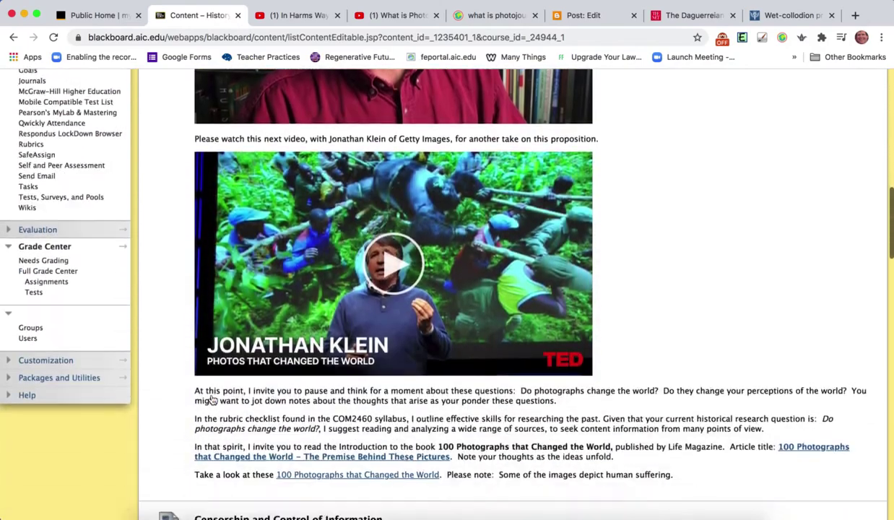
scroll(211, 400, up, 20)
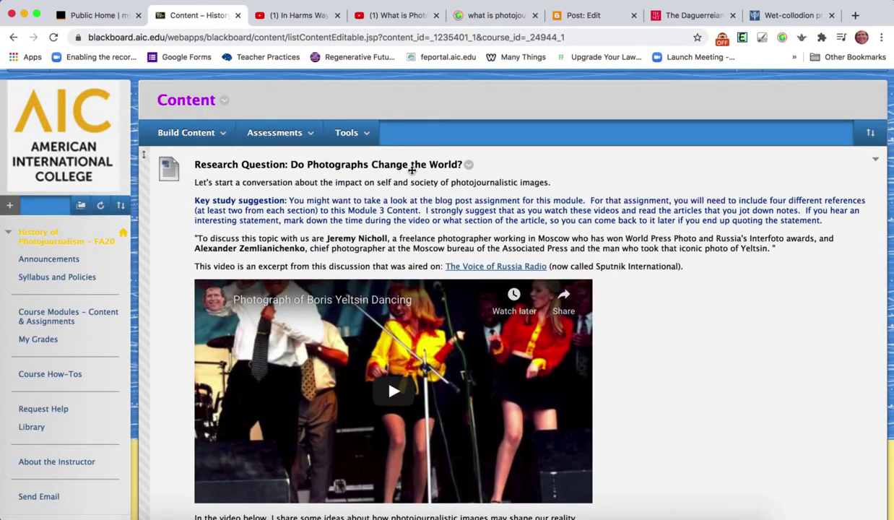
scroll(412, 170, down, 15)
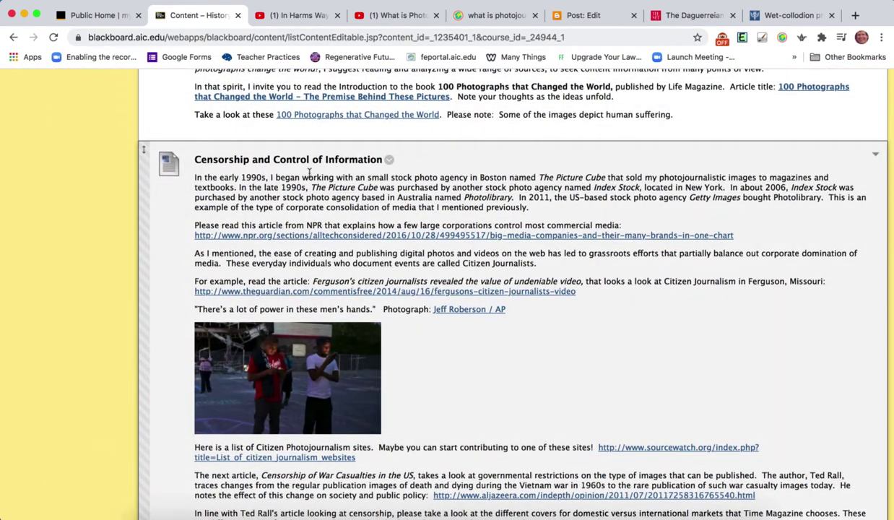
scroll(309, 172, down, 7)
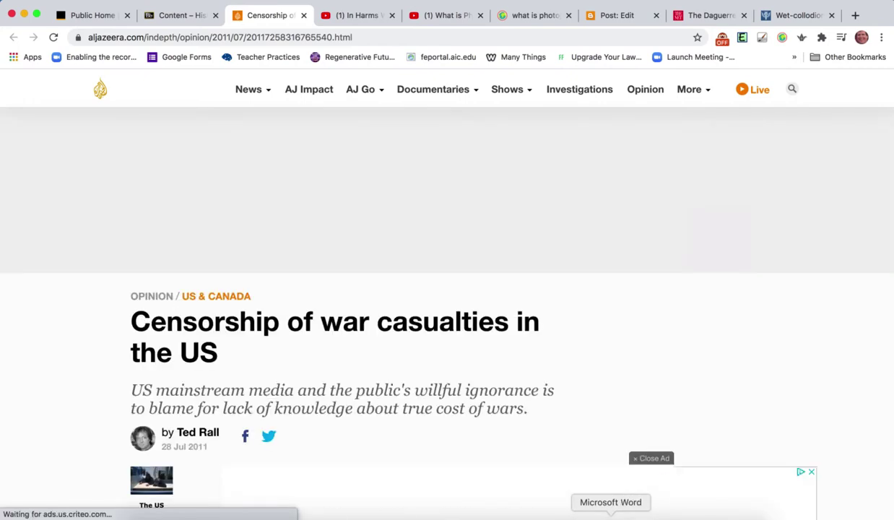
- Copy the sentence citing Censorship of War Casualties in the US from the Word document and paste it at the end of the Blogger post
click(610, 516)
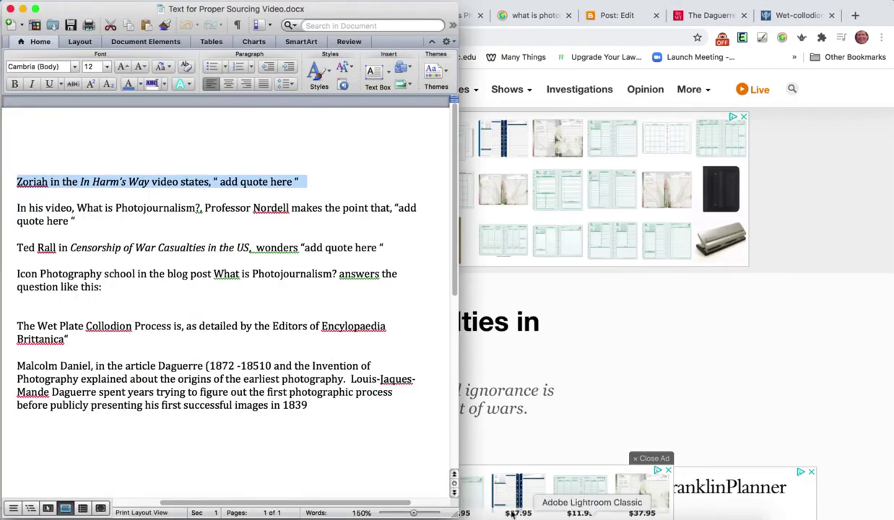
click(58, 238)
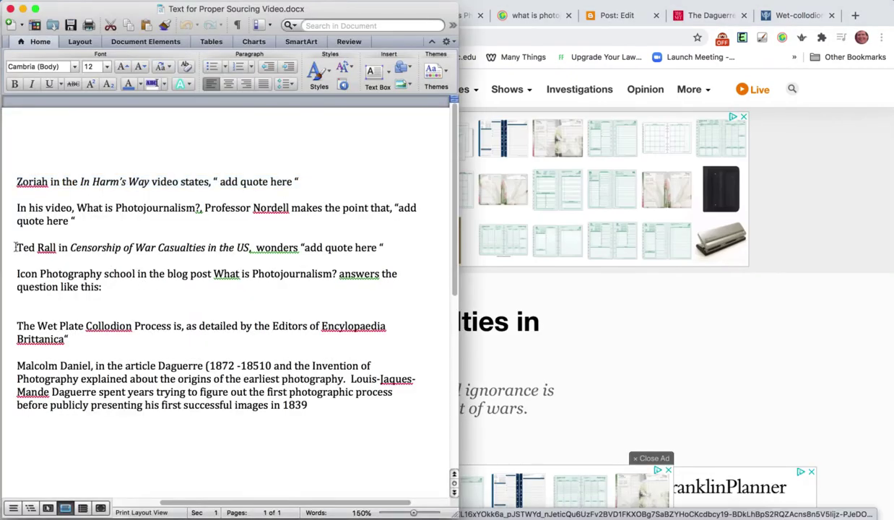
drag(17, 248, 392, 250)
key(super+c)
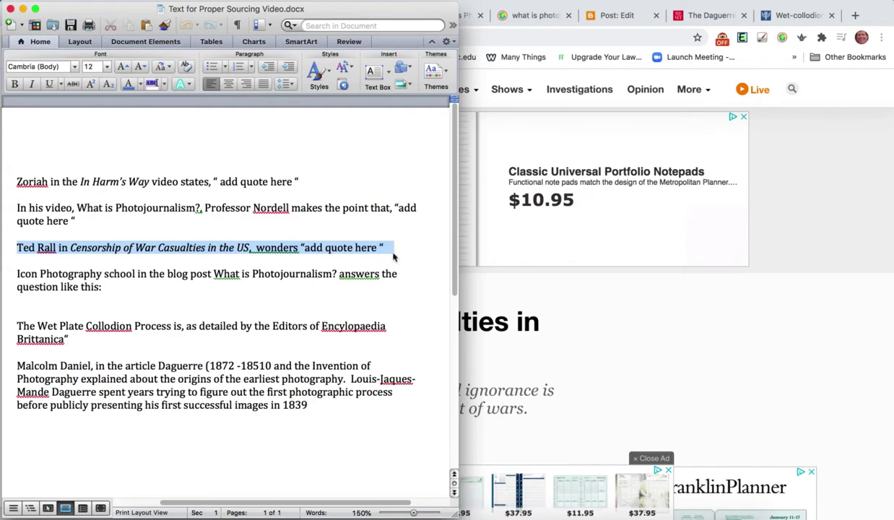
click(618, 15)
click(369, 257)
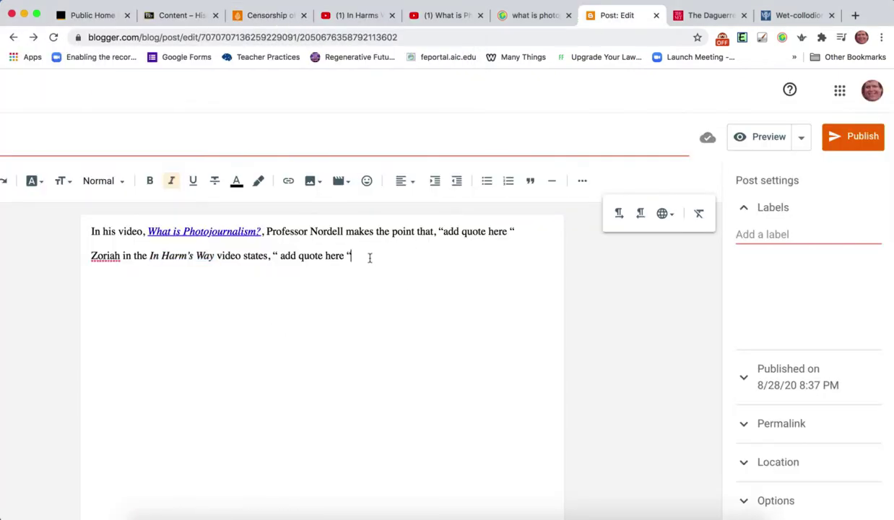
key(Return)
key(super+v)
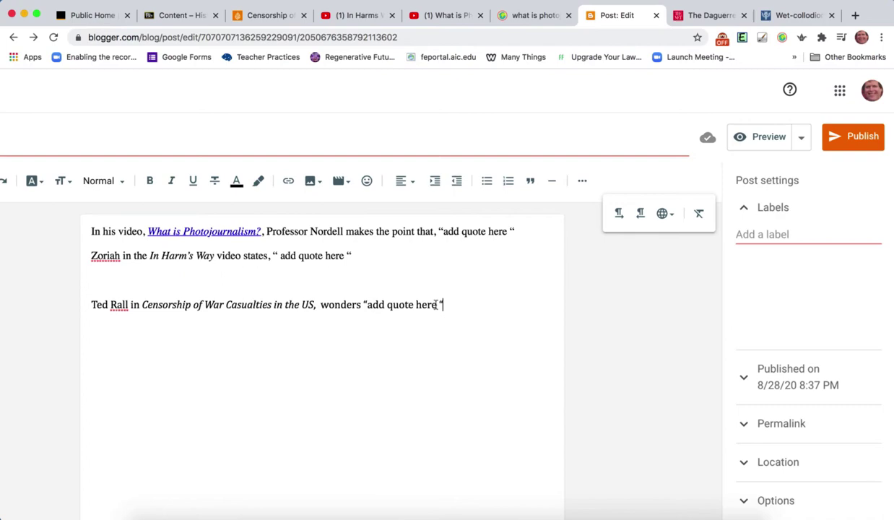
- Replace the last sentence's "add quote here" with the Al Jazeera article's opening question, "Why is it so easy for political leaders… to support war?"
click(273, 19)
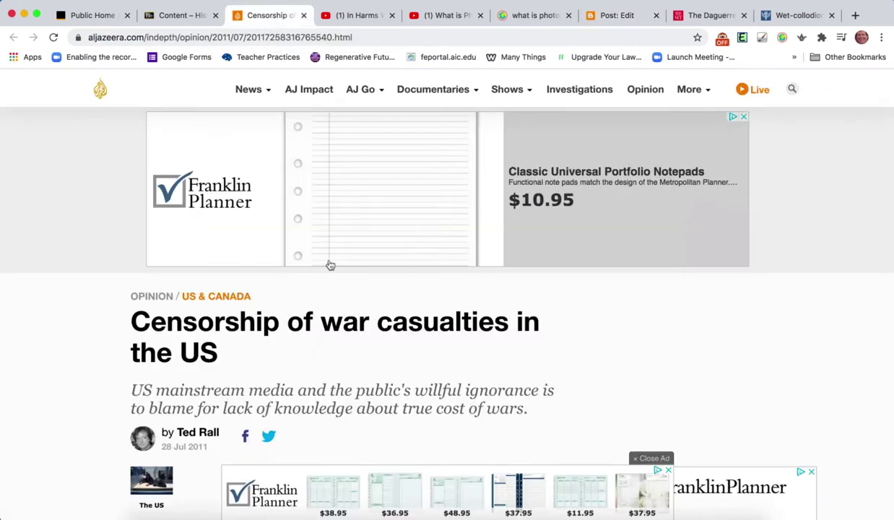
scroll(356, 308, down, 3)
scroll(356, 309, down, 5)
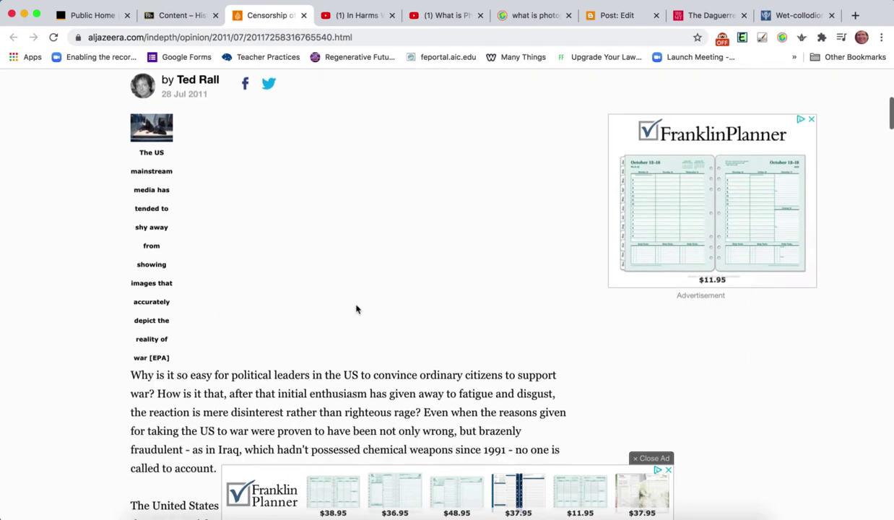
drag(154, 297, 128, 287)
key(super+c)
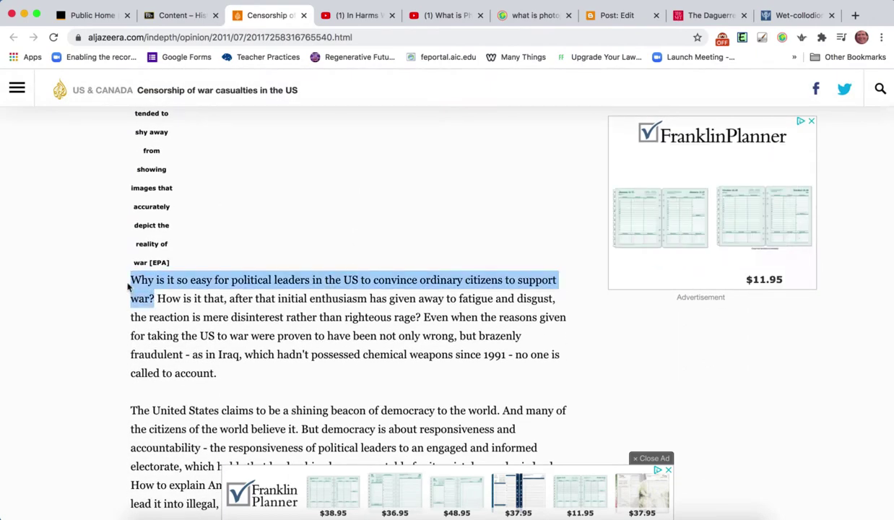
click(613, 16)
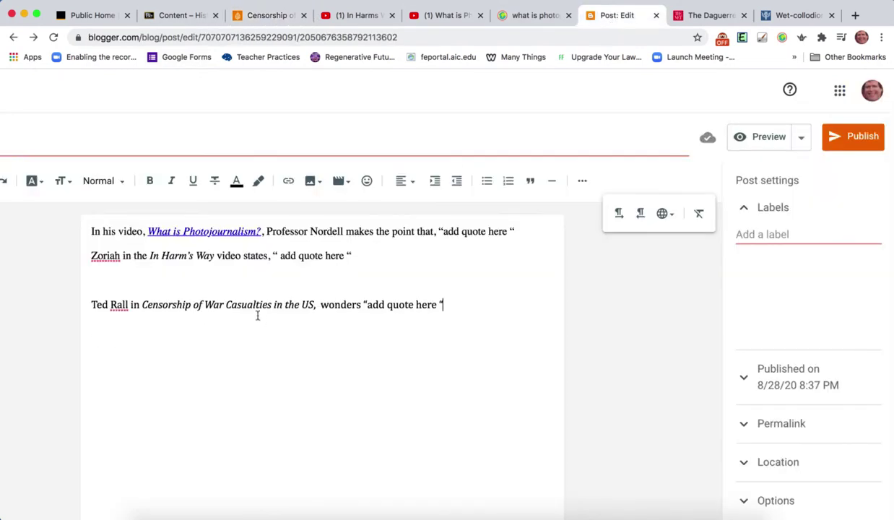
drag(366, 305, 436, 304)
key(super+v)
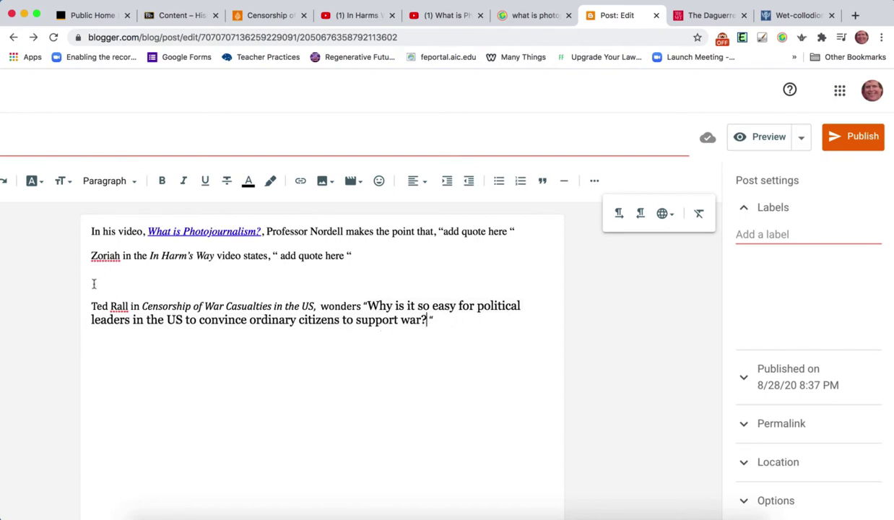
- Preview the blog post and examine the three sourced sentences
click(761, 145)
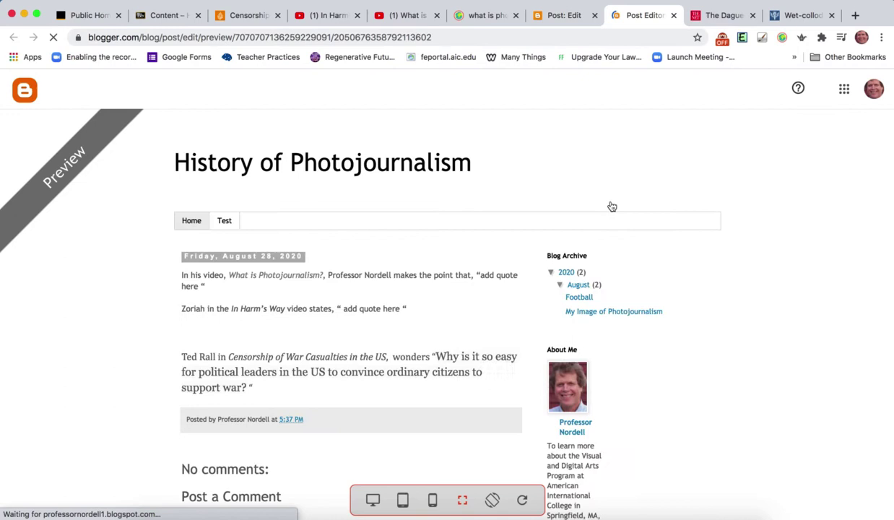
scroll(611, 205, down, 3)
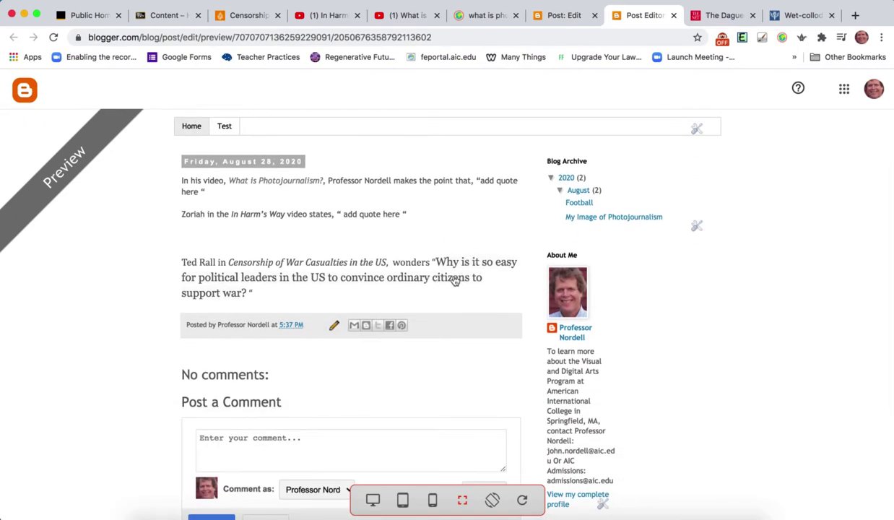
- Return to the Blogger post editor and clear the formatting of the sentence citing Censorship of War Casualties in the US
click(560, 16)
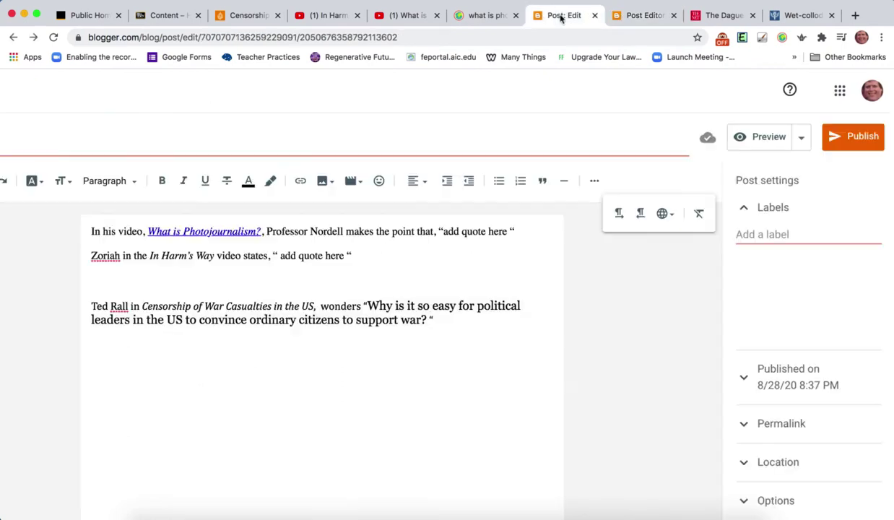
drag(433, 320, 81, 312)
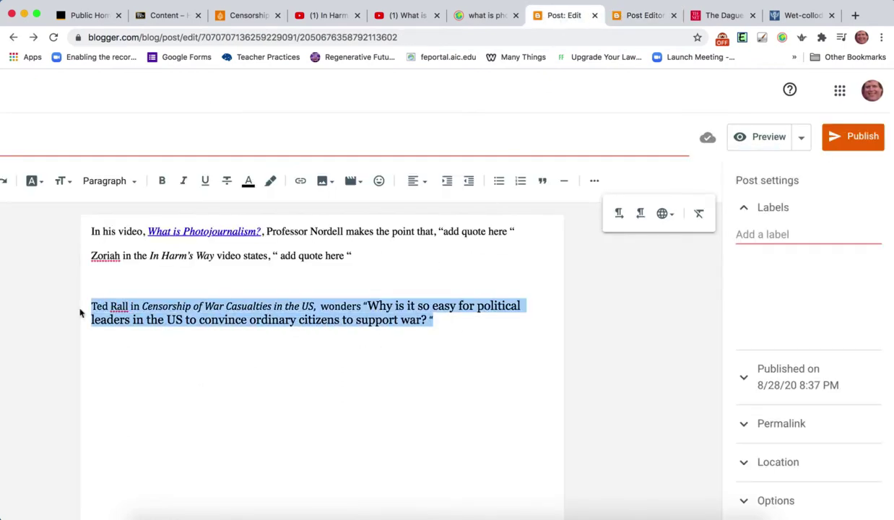
click(698, 217)
click(371, 324)
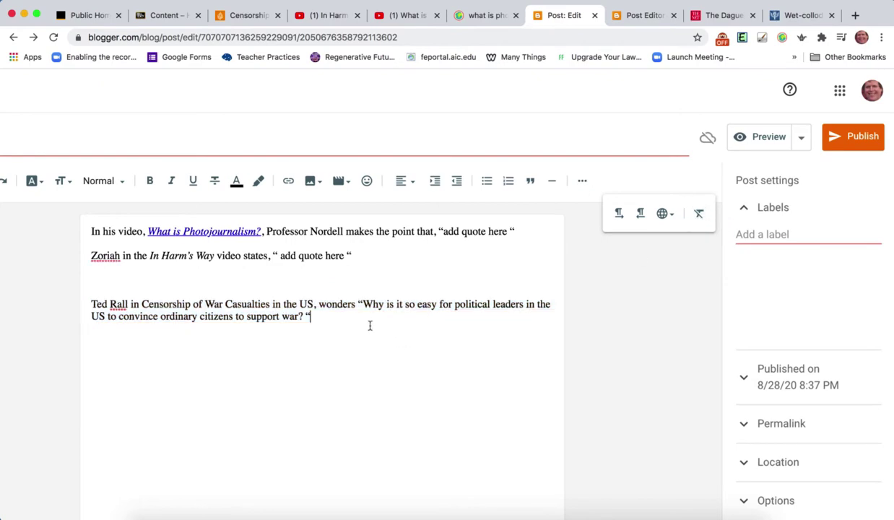
- Copy the web address of the Al Jazeera article Censorship of war casualties in the US
click(249, 16)
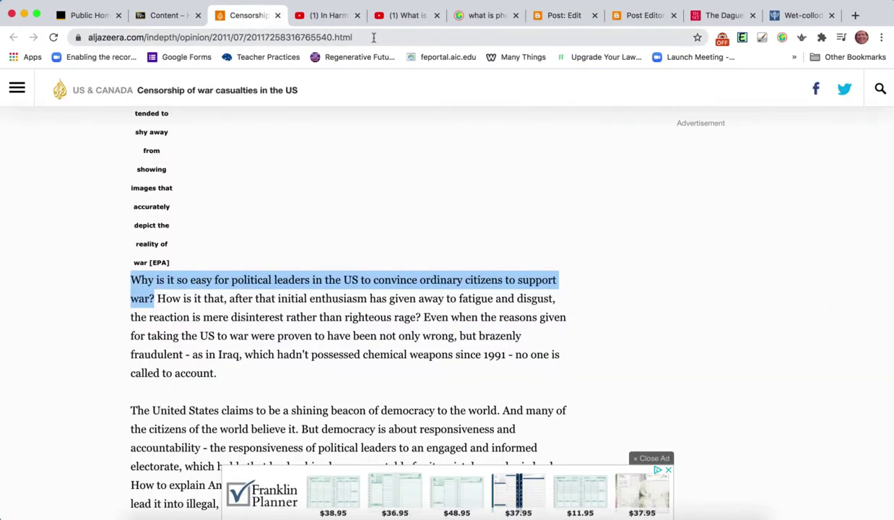
drag(353, 38, 70, 37)
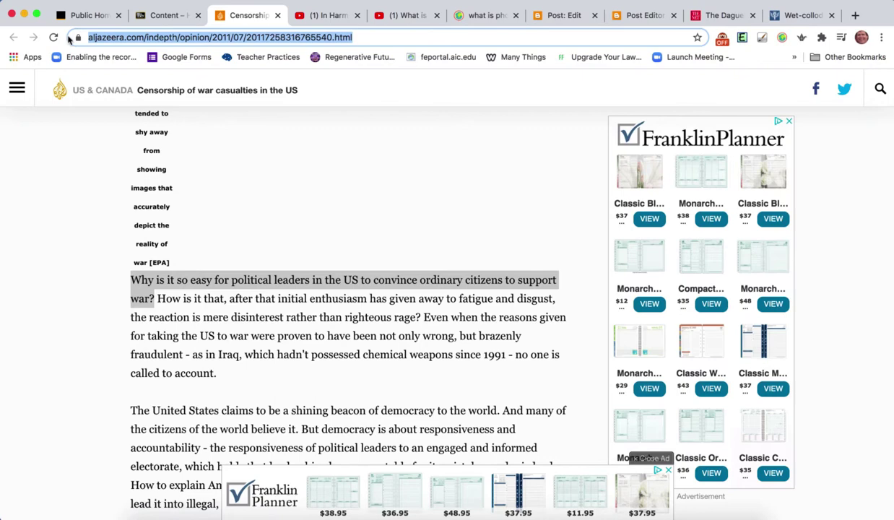
scroll(180, 192, up, 10)
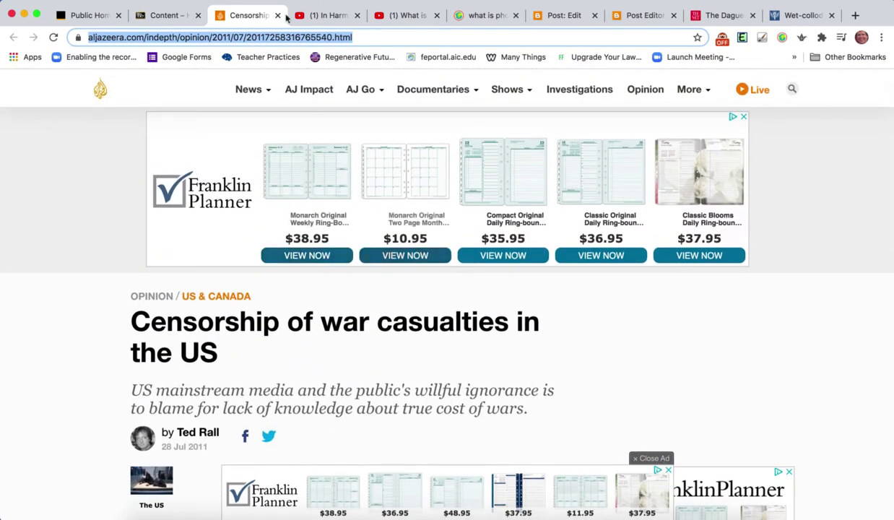
- Italicize the title Censorship of War Casualties in the US in the post's last sentence
click(563, 15)
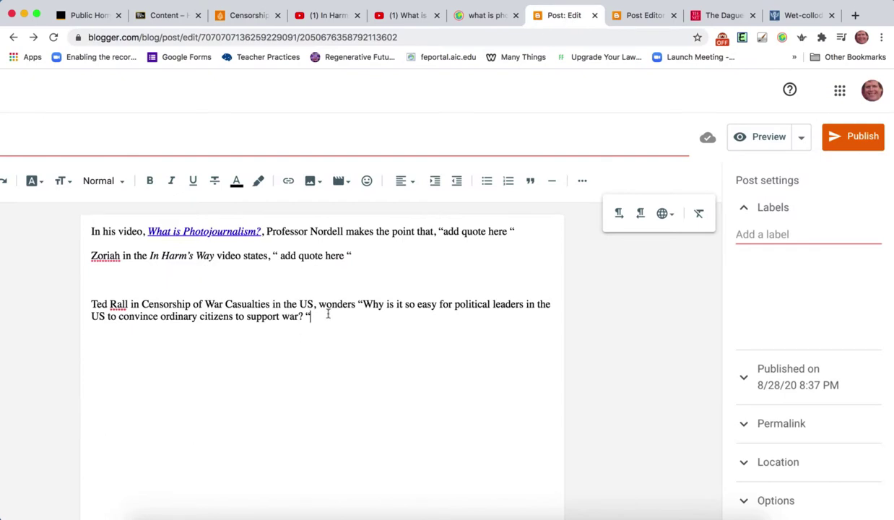
drag(141, 304, 313, 304)
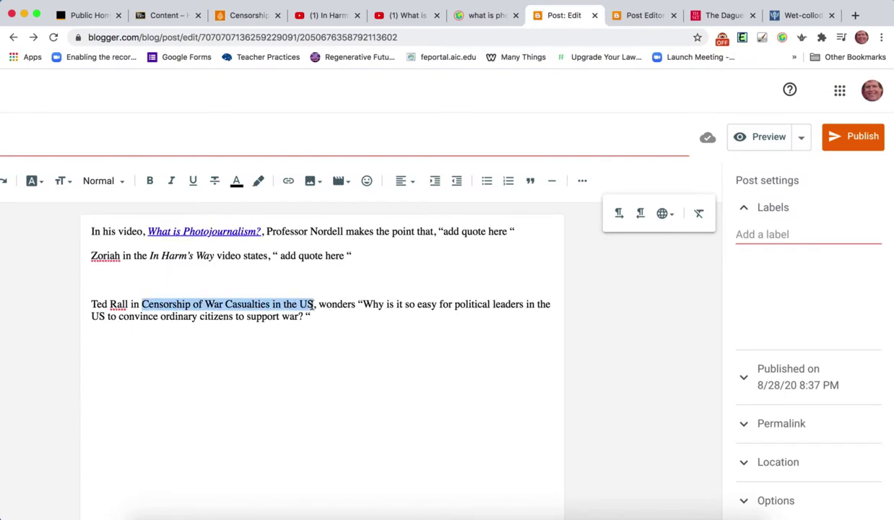
click(171, 180)
drag(314, 304, 143, 301)
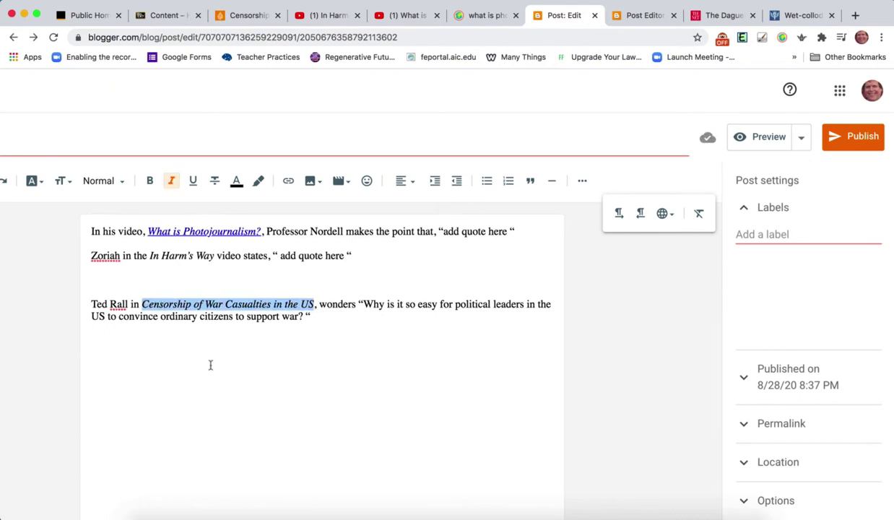
- Link the quote "Why is it so easy for political leaders… to support war?" to the copied Al Jazeera address, opening in a new window
click(362, 311)
drag(363, 304, 302, 316)
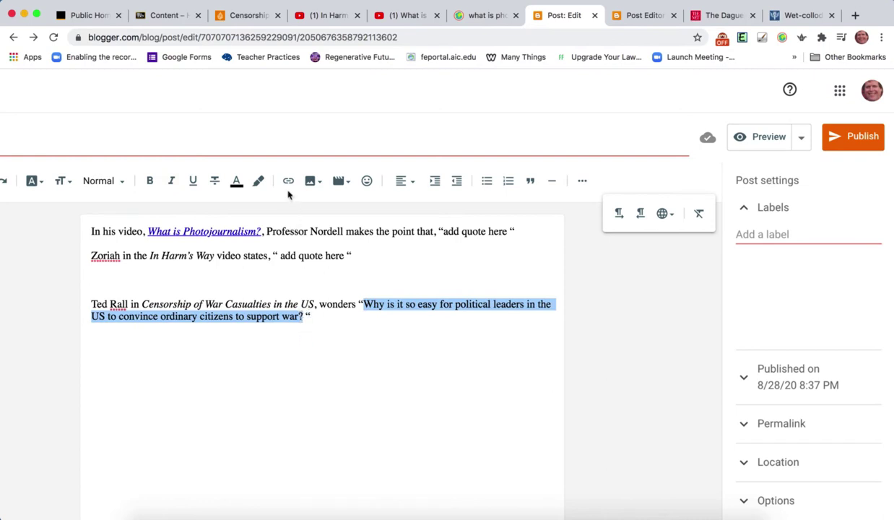
click(288, 180)
click(354, 304)
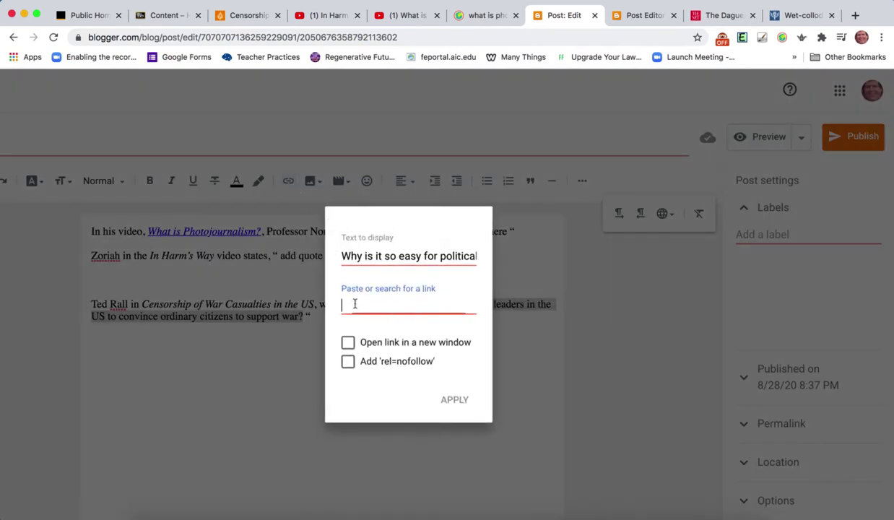
key(super+v)
click(347, 343)
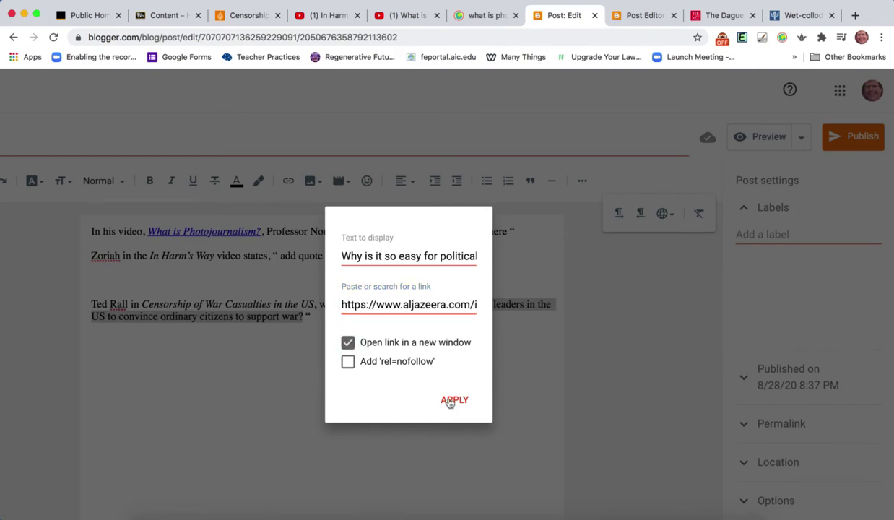
click(442, 395)
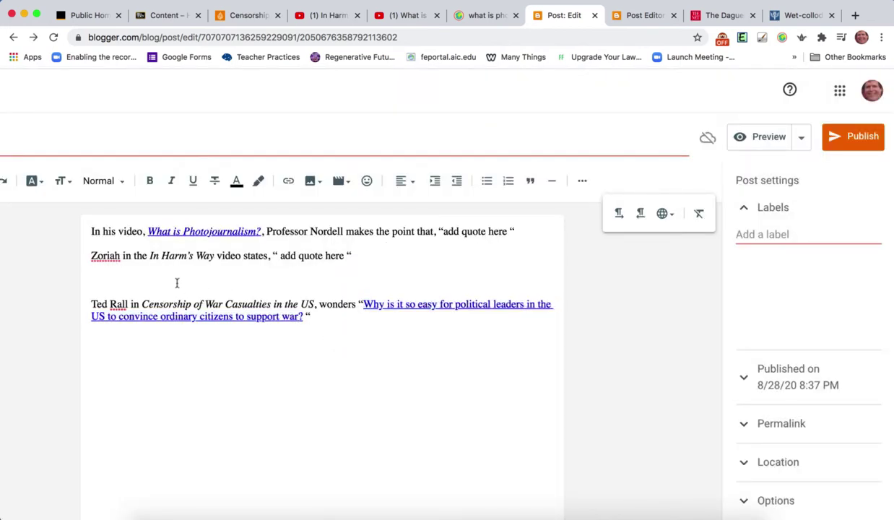
- Tighten the blank space between the In Harm's Way sentence and the Censorship of War Casualties sentence
click(129, 280)
key(Return)
key(Return)
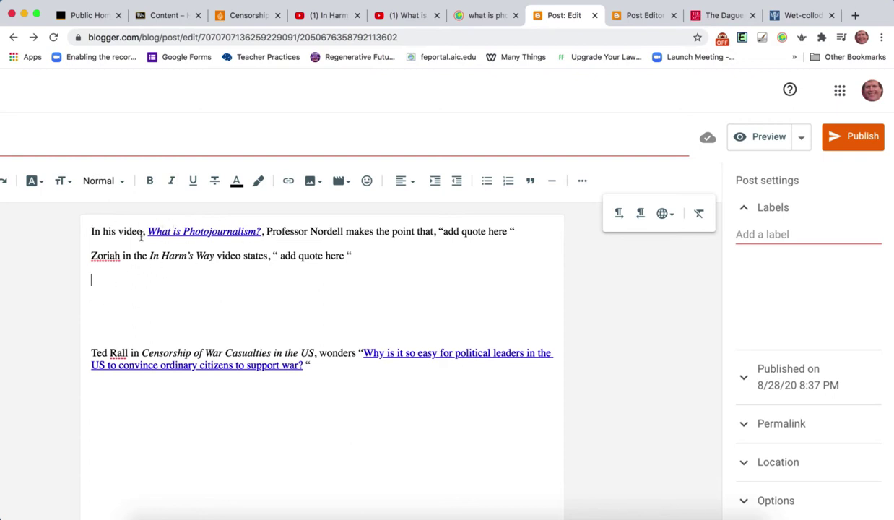
key(Down)
key(Down)
key(Down)
key(BackSpace)
key(BackSpace)
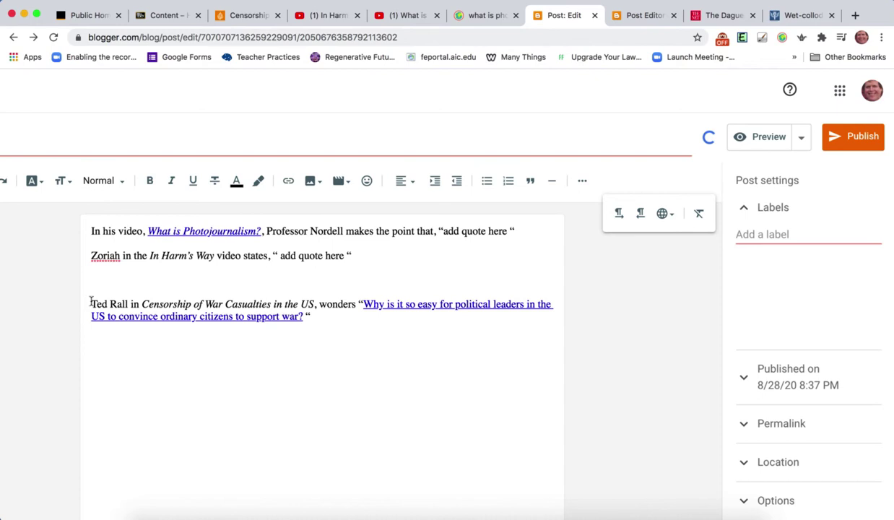
key(BackSpace)
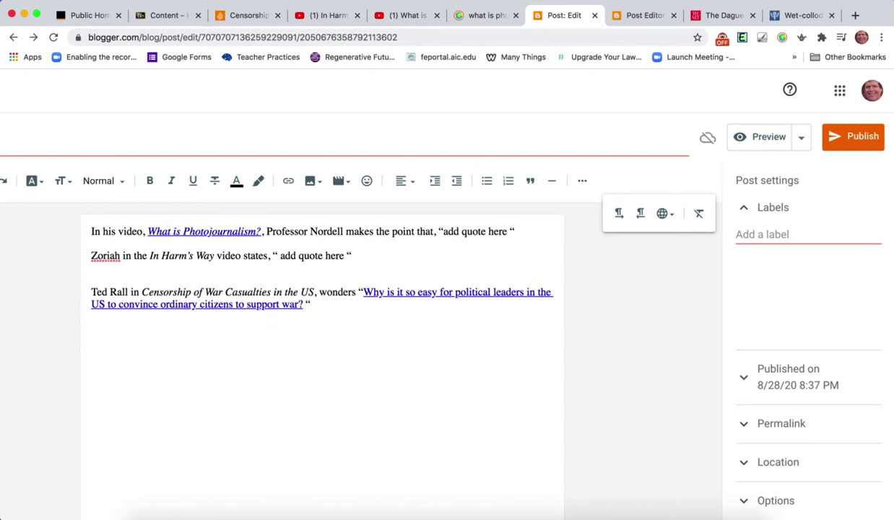
- Check the Word document for the next source, and close the browser pages for the Al Jazeera article, both YouTube videos and the post preview
click(610, 516)
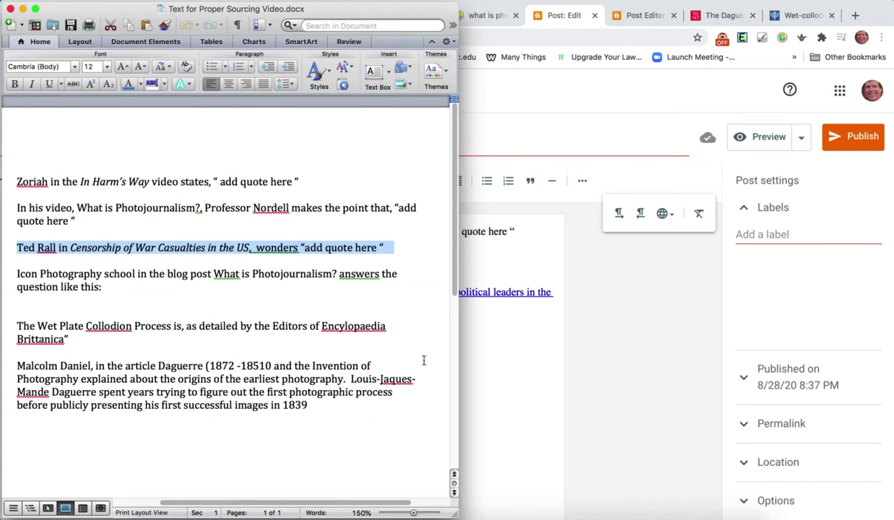
click(479, 266)
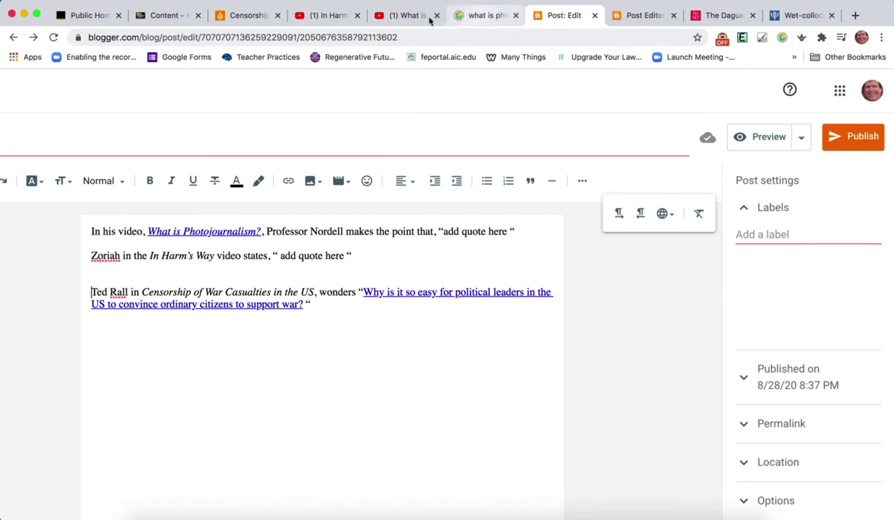
click(356, 15)
click(277, 16)
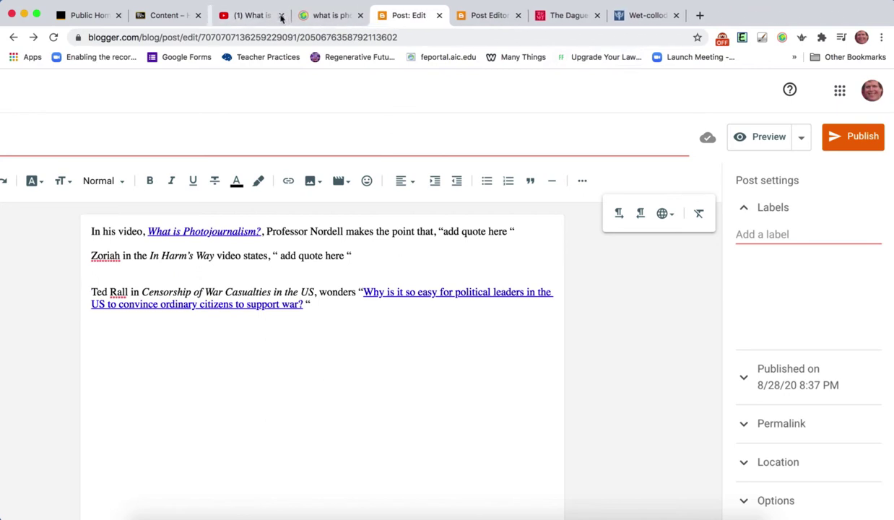
click(278, 15)
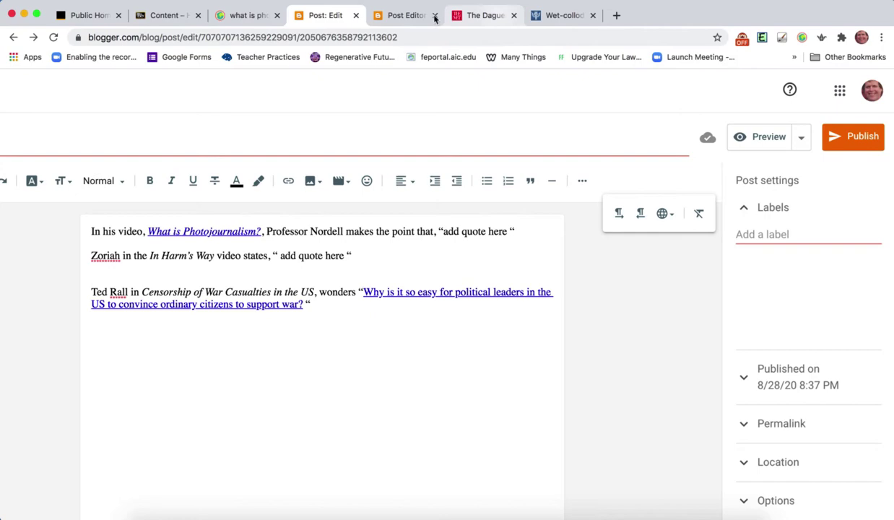
click(434, 15)
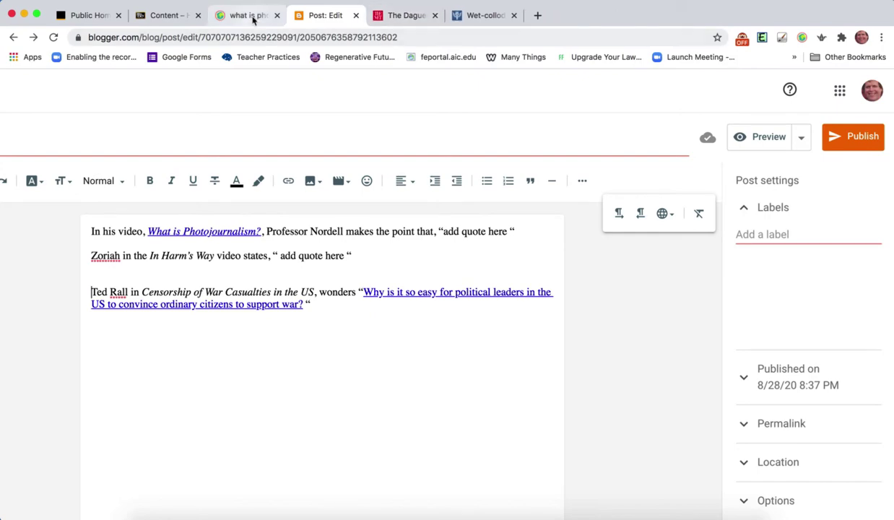
- Open Icon Photography School's What Is Photojournalism? from the search results and copy the first sentence under the Photojournalism heading
click(246, 15)
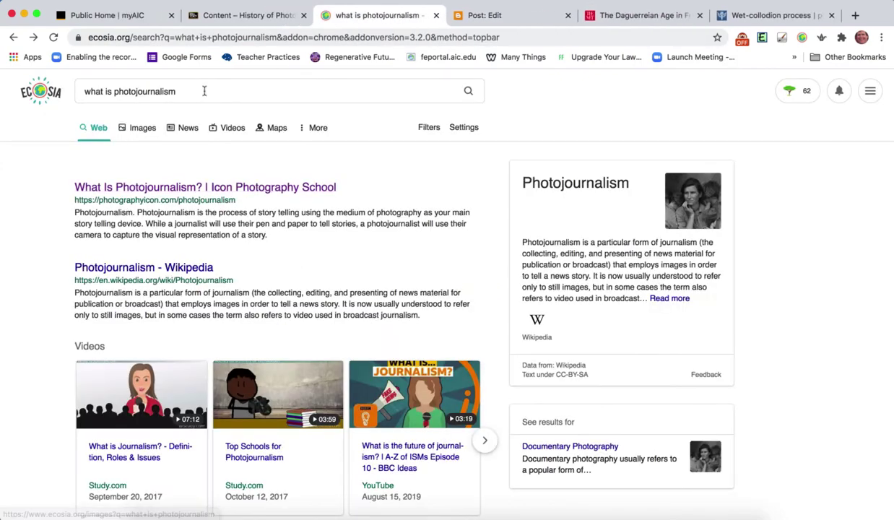
click(206, 189)
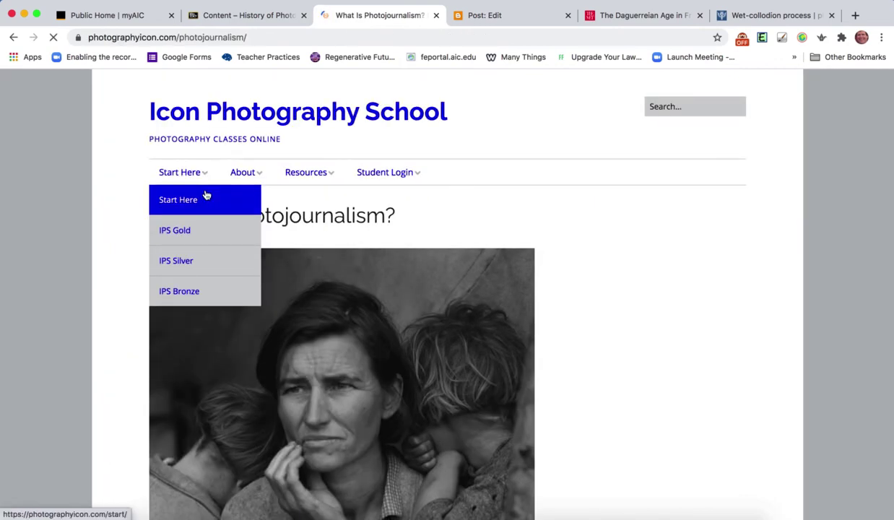
scroll(592, 286, down, 5)
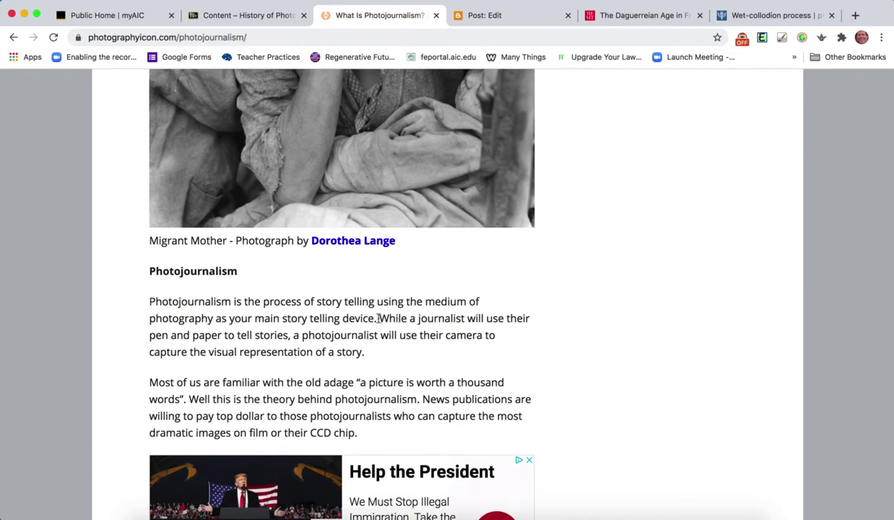
drag(377, 318, 147, 308)
key(super+c)
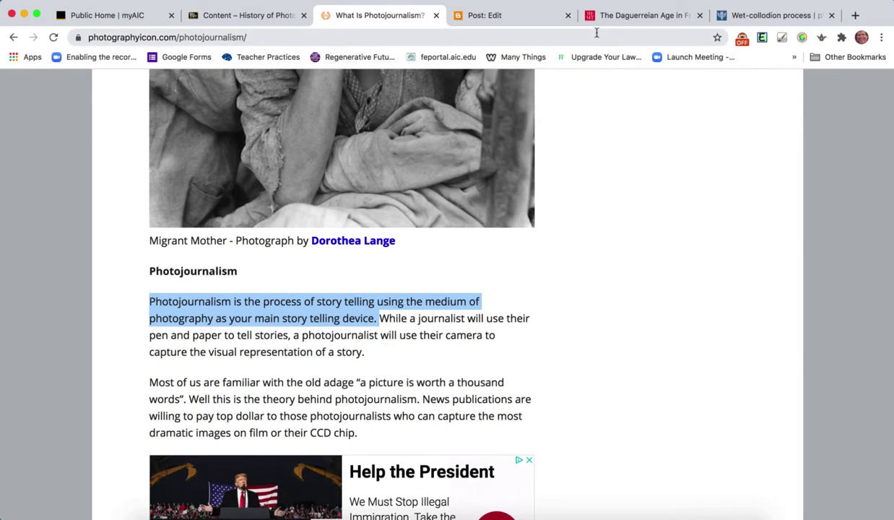
- Paste the copied photojournalism sentence as a new paragraph at the end of the Blogger post and clear its formatting
click(498, 17)
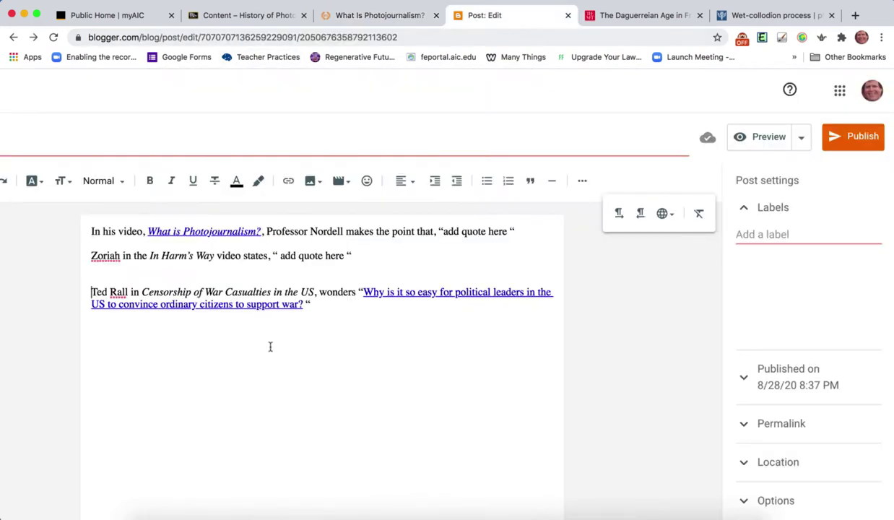
key(Return)
key(Return)
key(super+v)
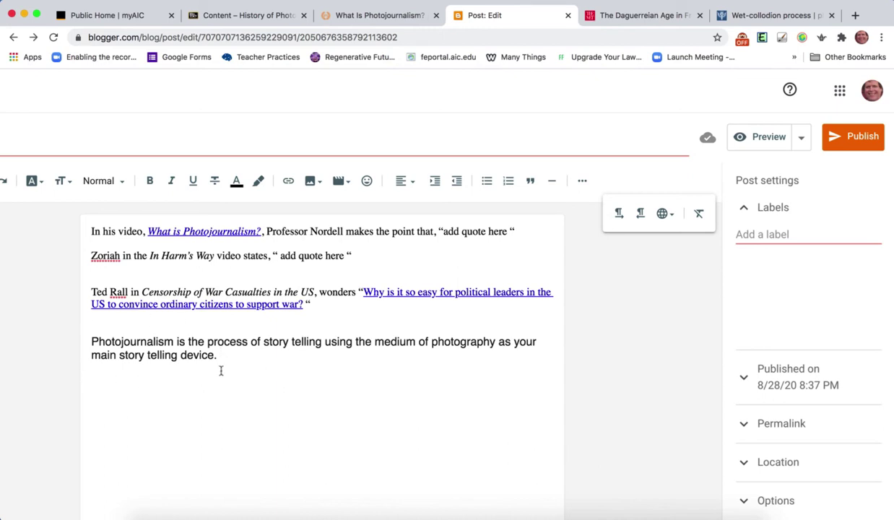
drag(224, 359, 78, 344)
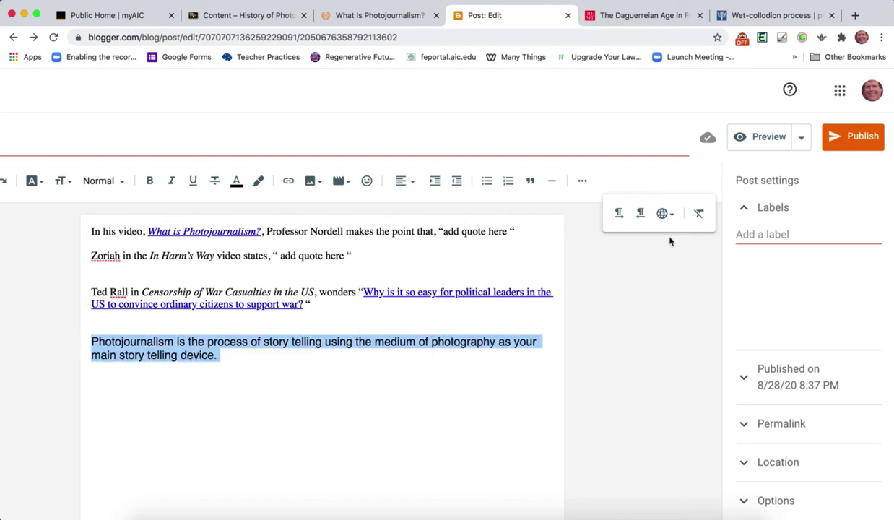
click(698, 214)
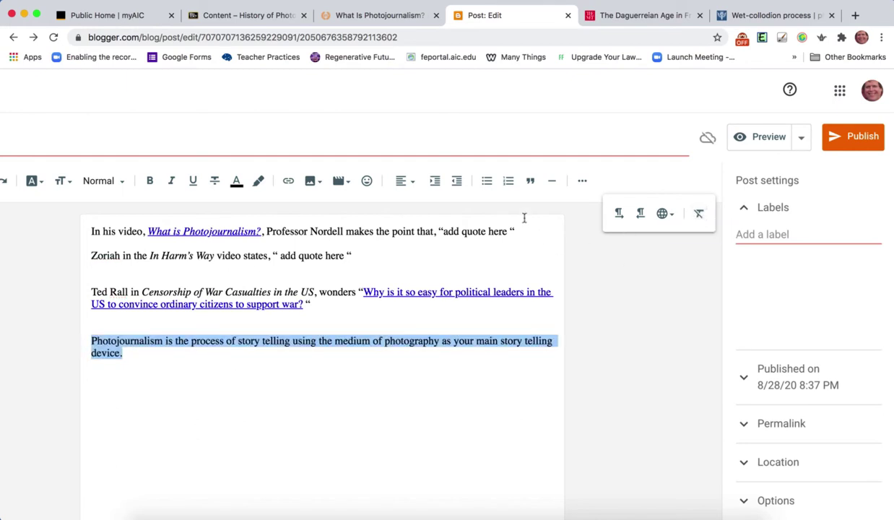
- Copy the Icon Photography school lead-in ending "answers the question like this:" from the Word document and paste it before the photojournalism quote in the post
click(381, 16)
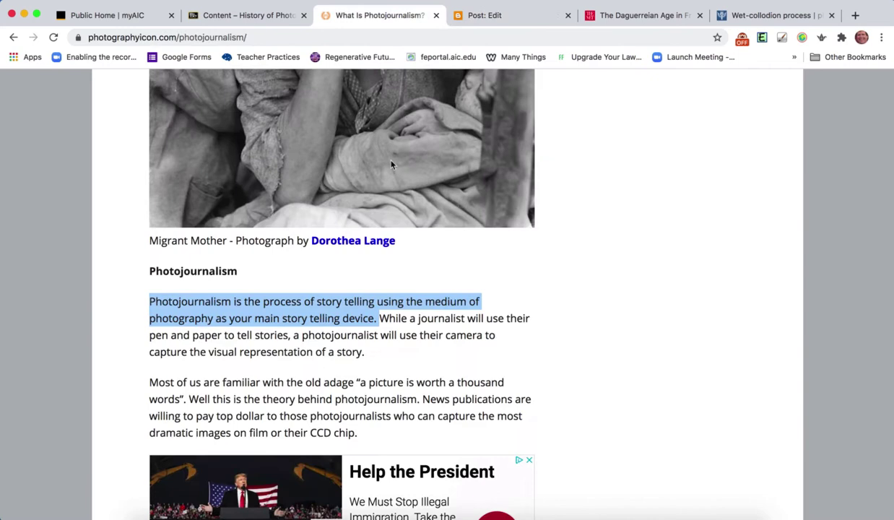
scroll(450, 317, up, 10)
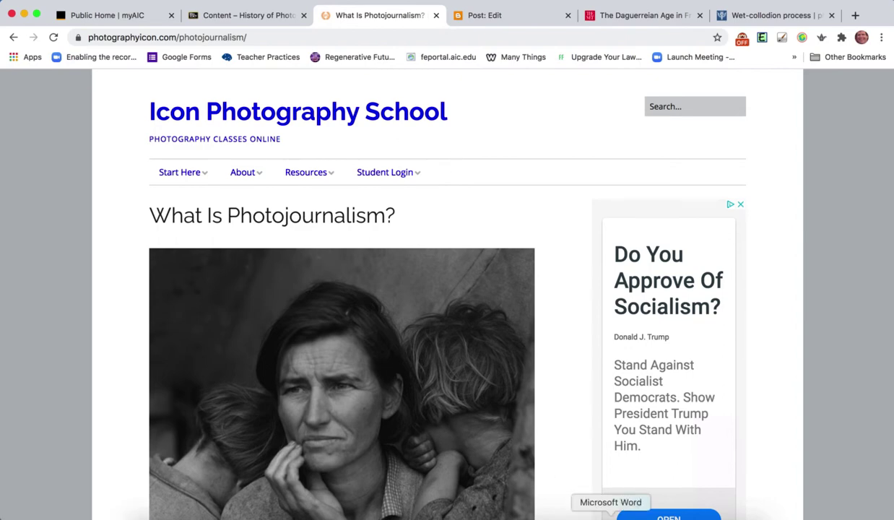
click(610, 514)
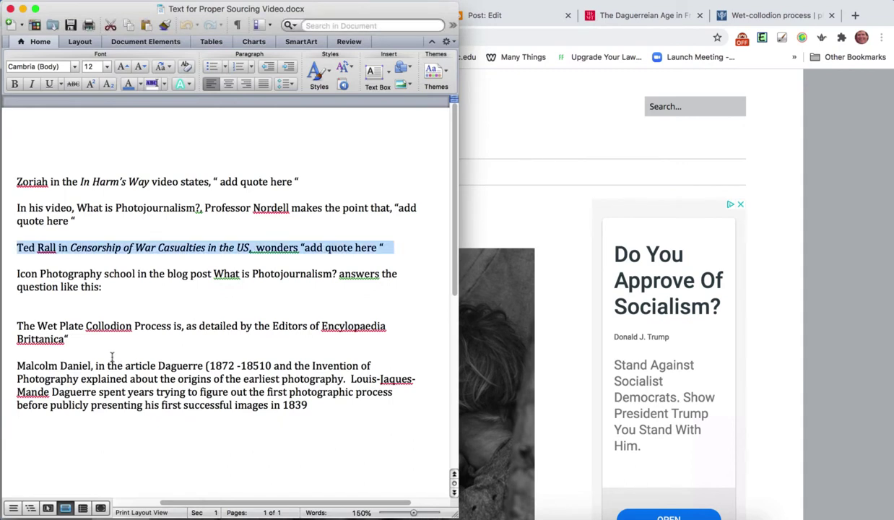
drag(110, 289, 3, 269)
key(cmd+c)
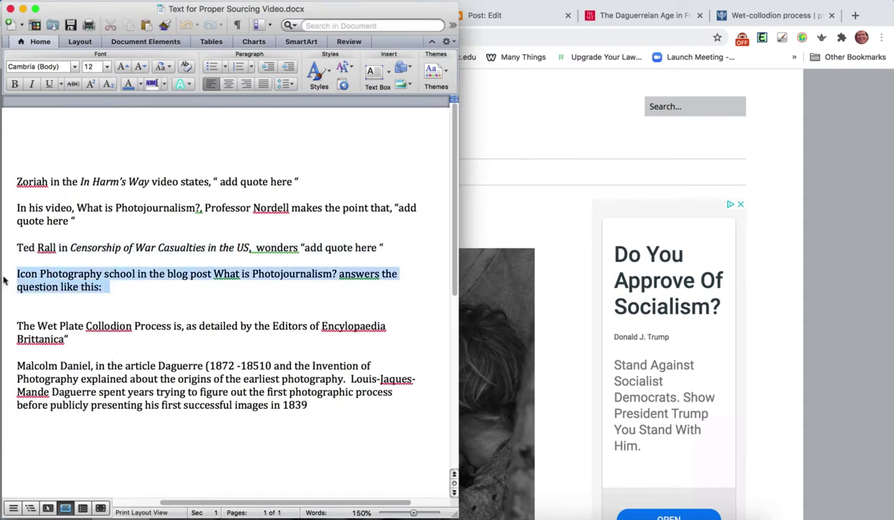
click(483, 18)
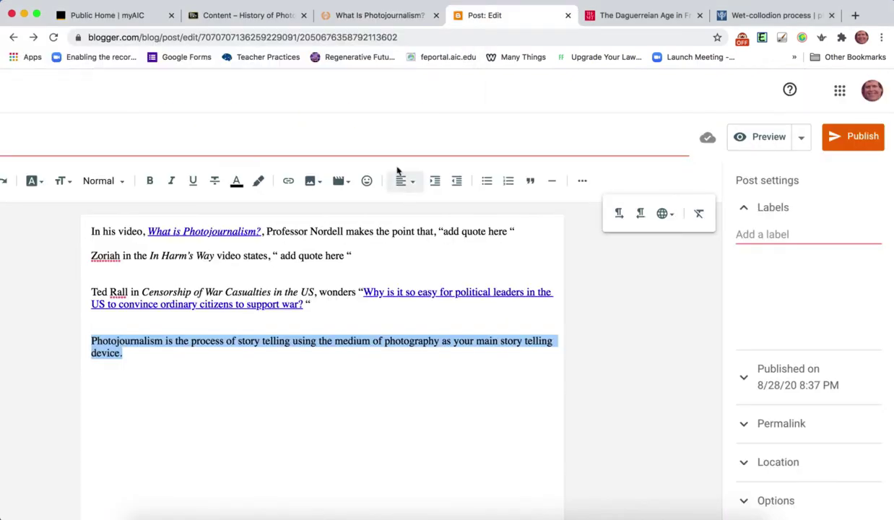
click(91, 341)
key(cmd+v)
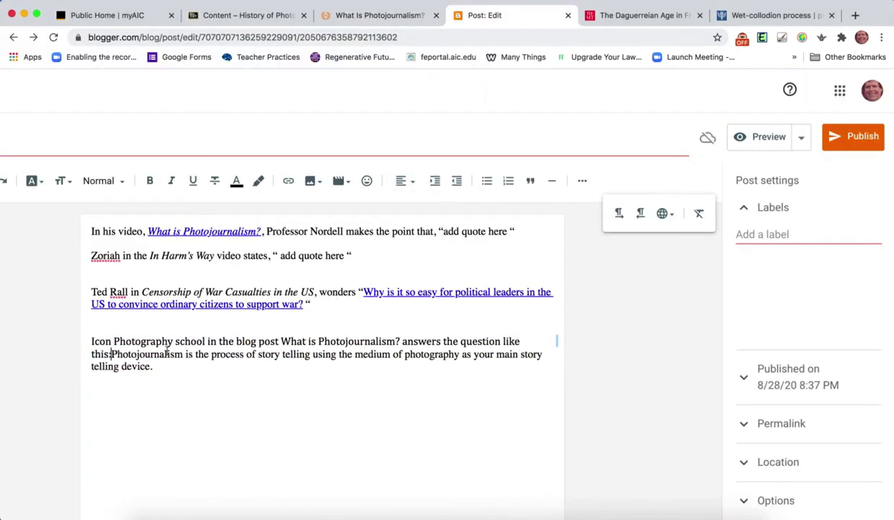
- Clear the formatting of the Icon Photography paragraph in the post and capitalize "School" in its name
drag(243, 365, 73, 338)
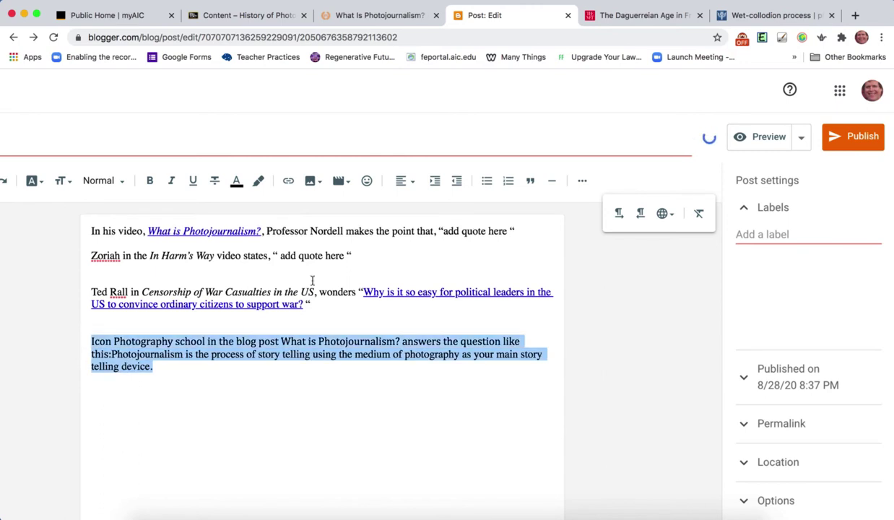
click(698, 213)
click(356, 366)
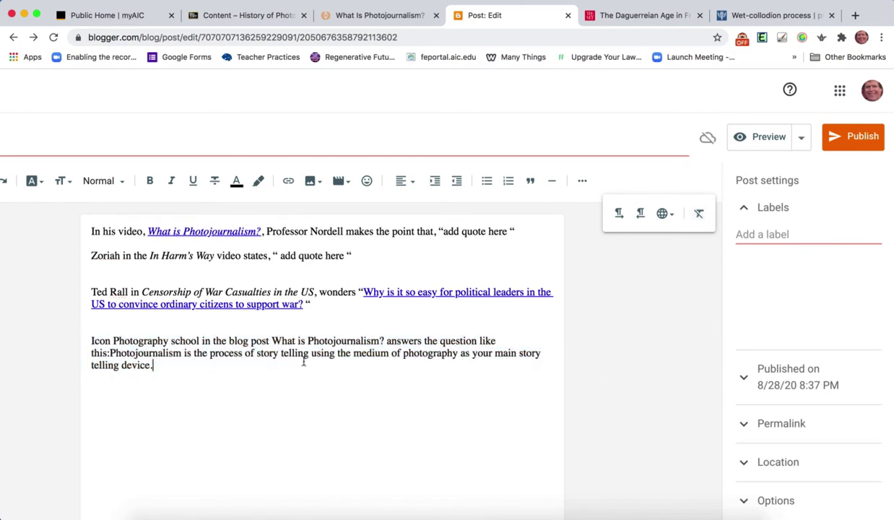
click(177, 340)
key(BackSpace)
text(S)
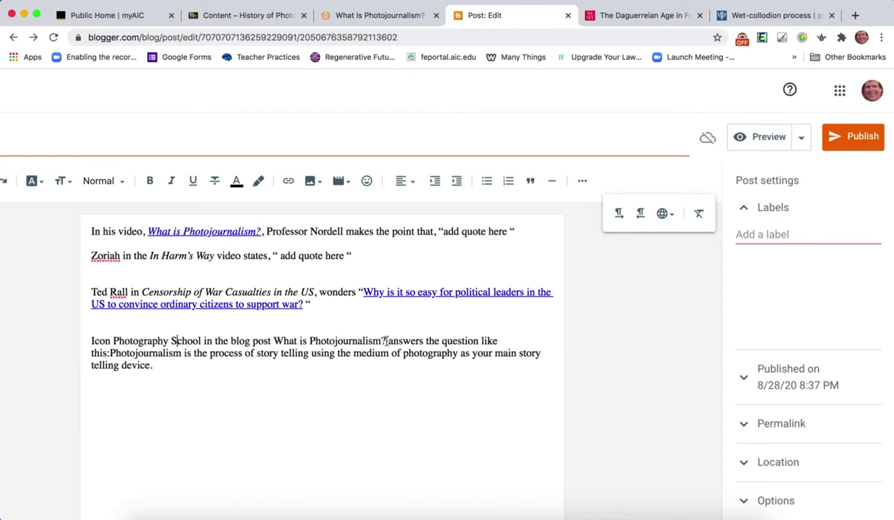
- Italicize the blog post title "What is Photojournalism?" in the Icon paragraph and link it to photographyicon.com/photojournalism/, opening in a new window
drag(386, 340, 273, 340)
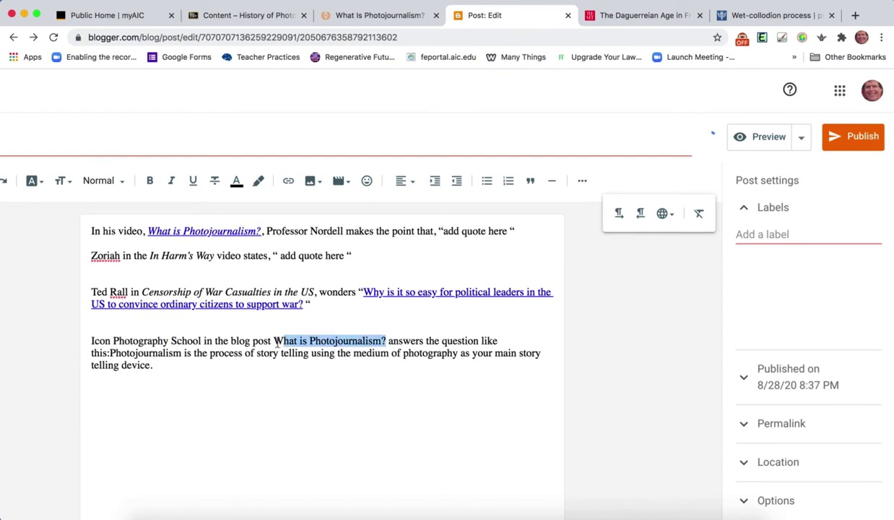
click(171, 180)
click(373, 16)
click(325, 37)
key(ctrl+c)
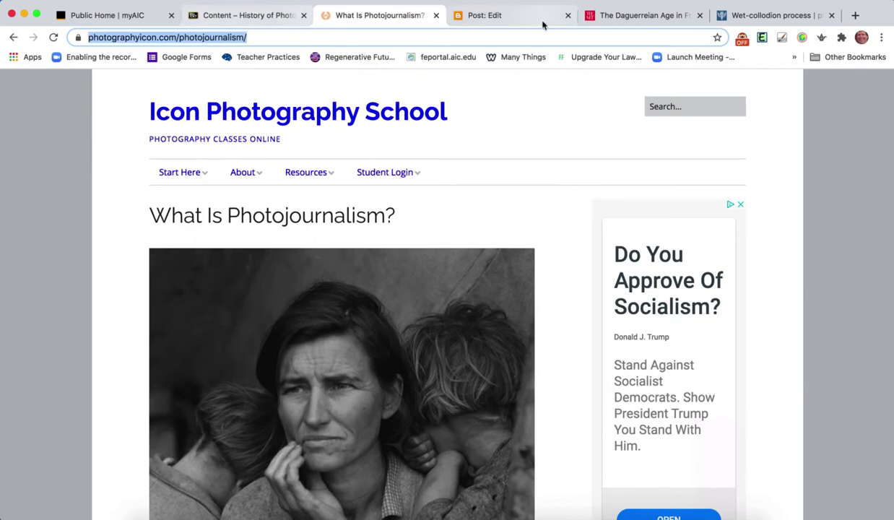
click(505, 18)
click(286, 181)
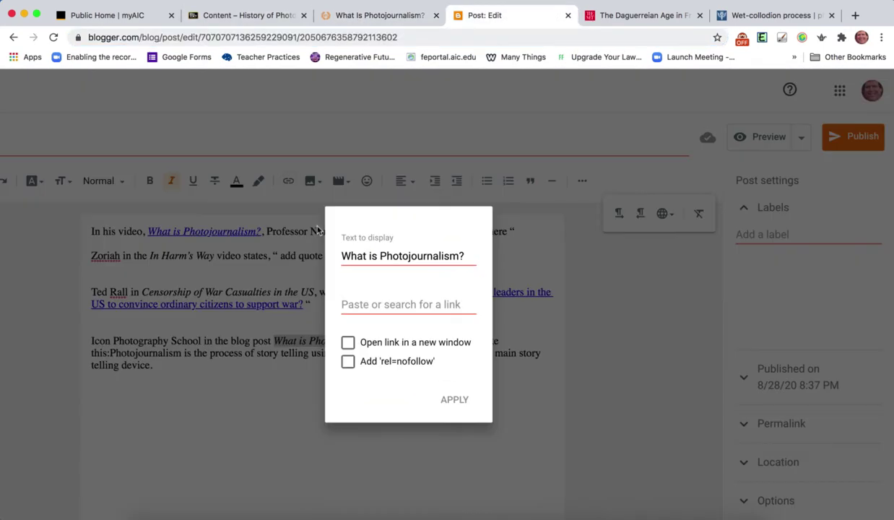
click(347, 304)
key(ctrl+v)
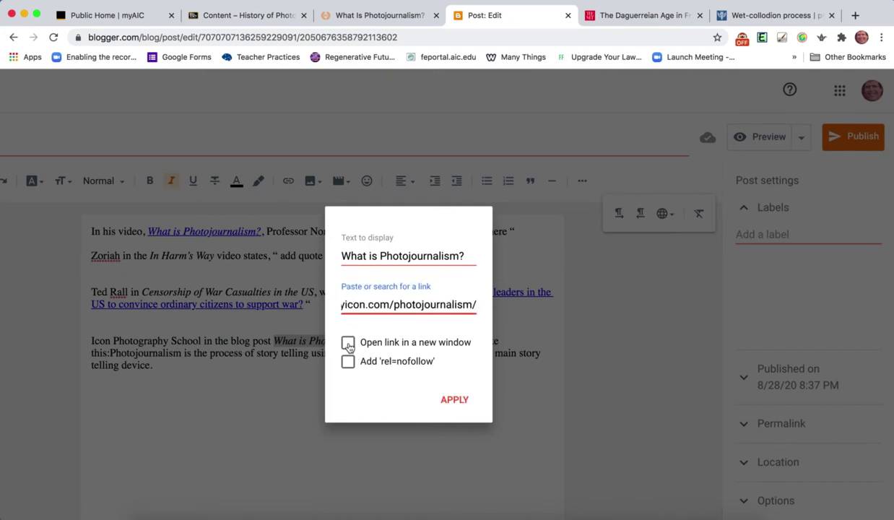
click(348, 343)
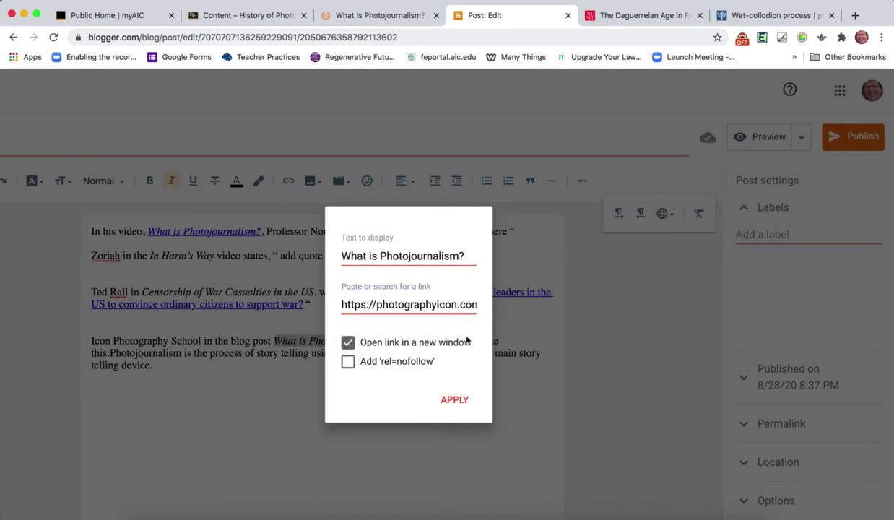
click(455, 401)
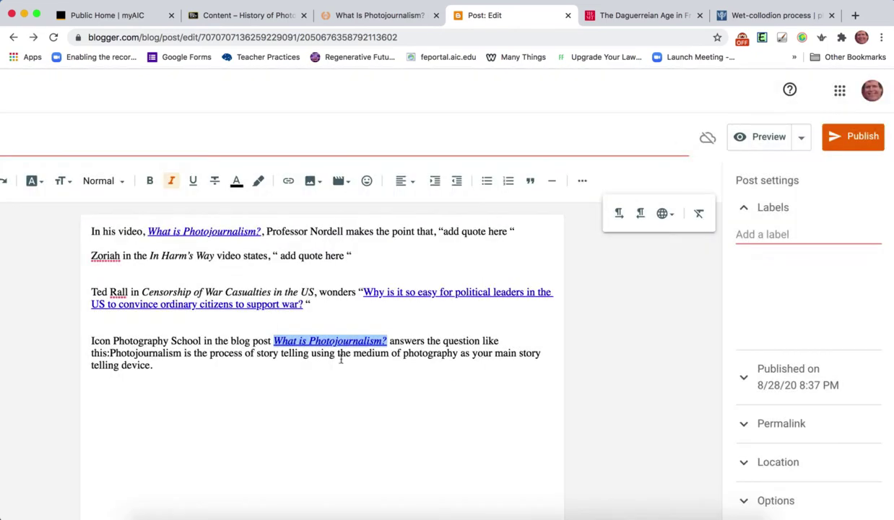
- Move the photojournalism definition onto its own line after "like this:" and enclose it in double quotation marks
click(109, 353)
key(Return)
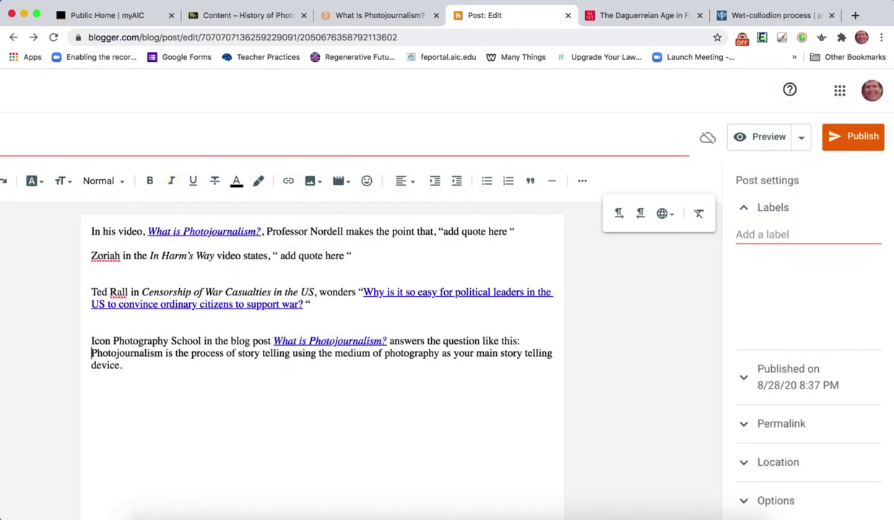
text(")
click(154, 364)
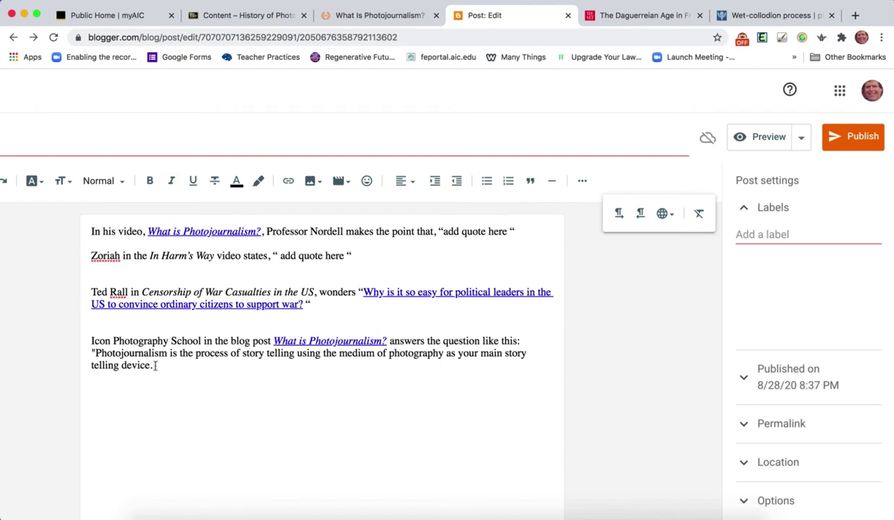
text(")
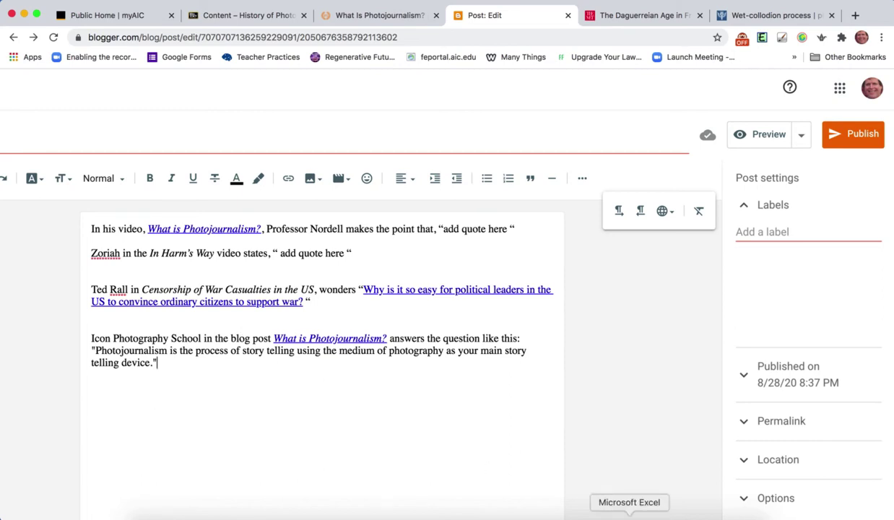
- Copy the Word document's sentence beginning "Louis-Jaques-Mande Daguerre spent years" and paste it as a new paragraph at the end of the post
click(610, 516)
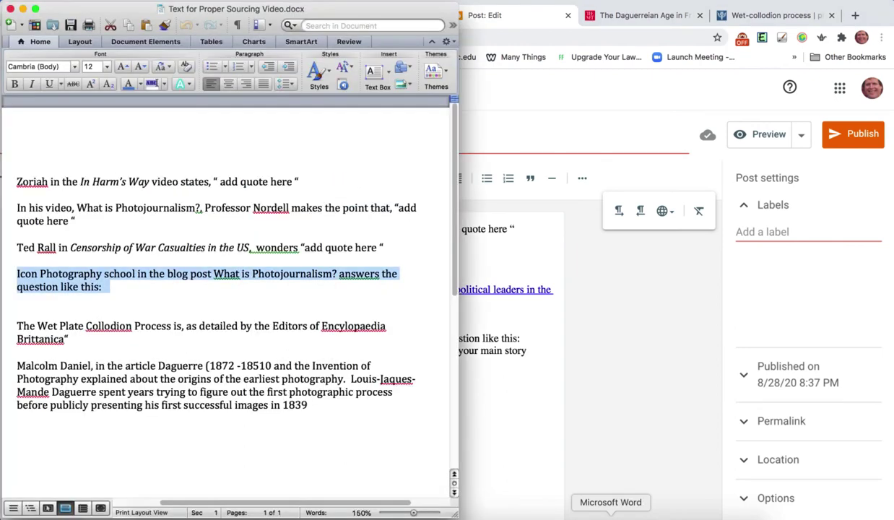
click(303, 416)
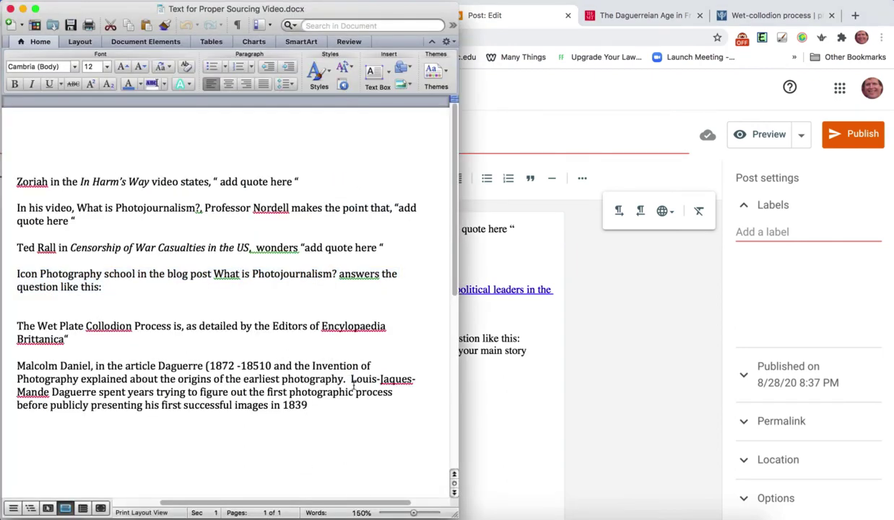
drag(352, 380, 353, 402)
key(super+c)
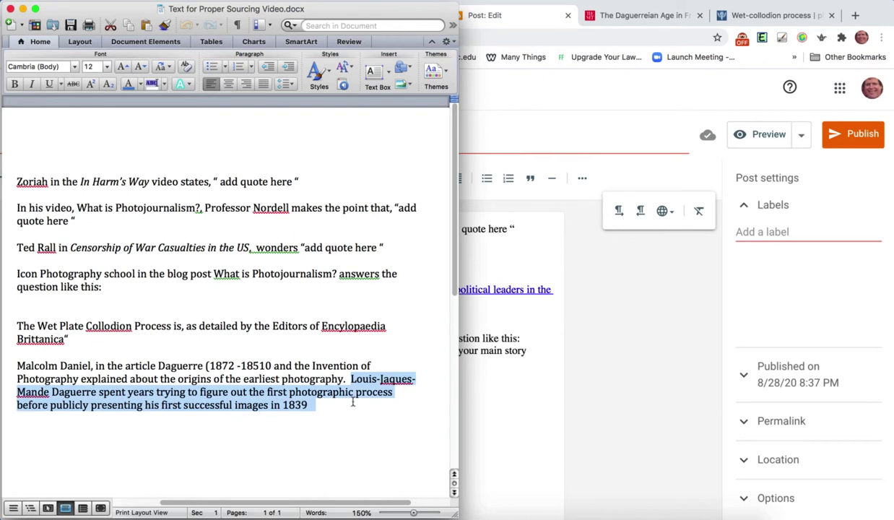
click(506, 394)
key(Return)
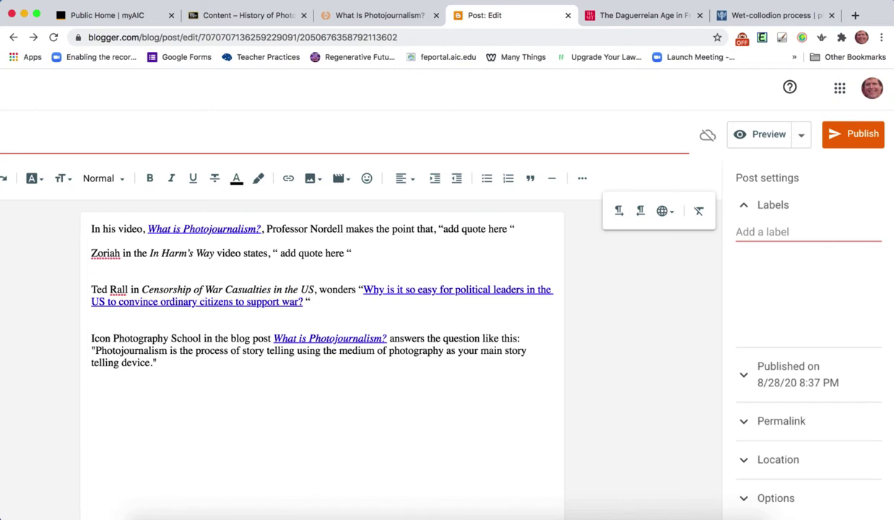
key(super+v)
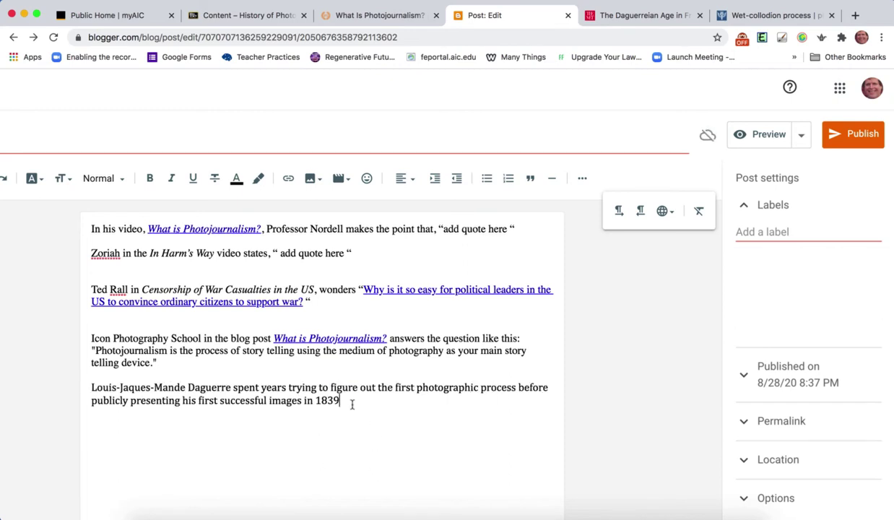
- Clear the formatting of the pasted Daguerre sentence and end it with a period after 1839
drag(352, 404, 89, 384)
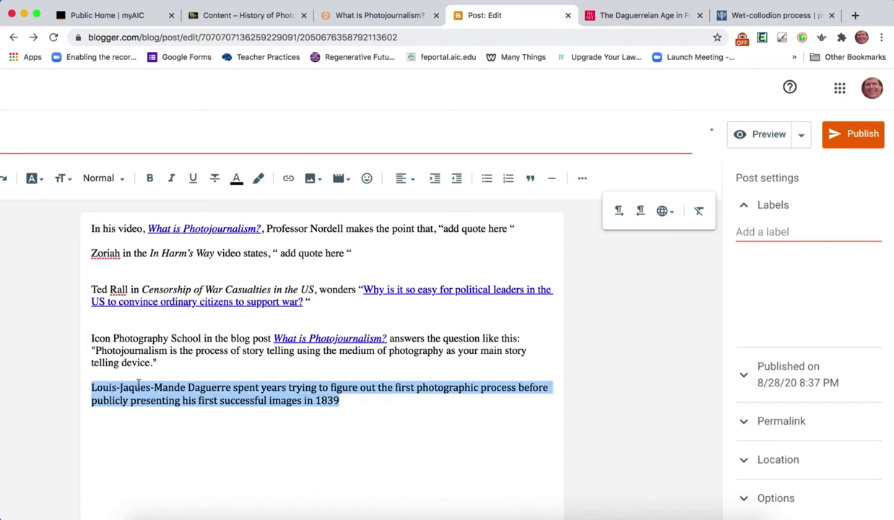
click(698, 211)
click(350, 401)
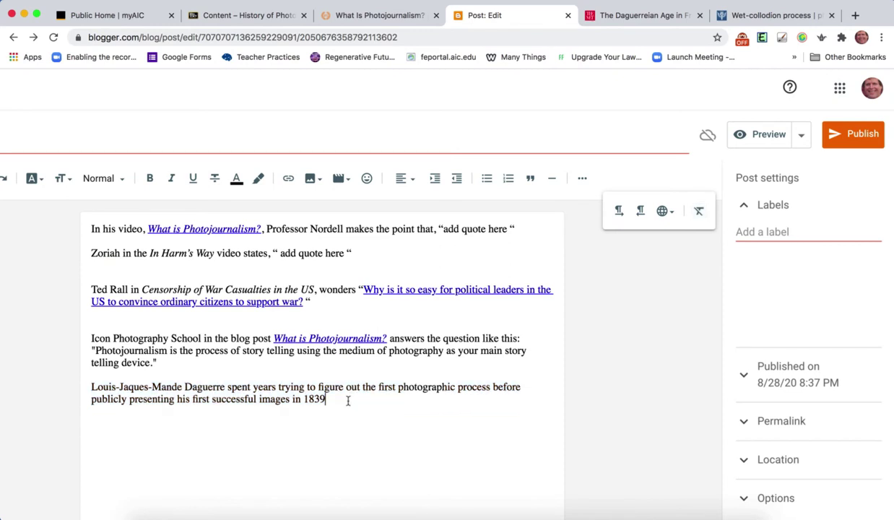
text(.)
- Examine the metmuseum.org essay on the Daguerreian age in France for its title, author and text
click(642, 17)
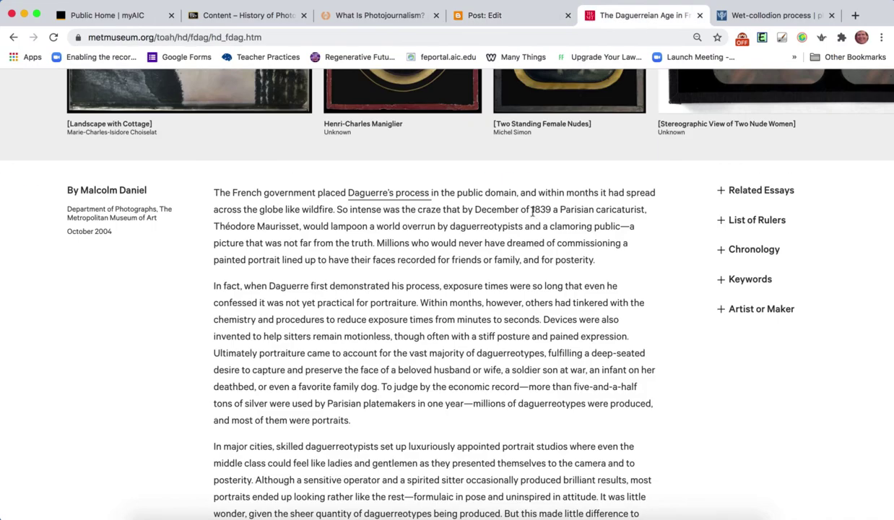
scroll(532, 209, up, 2)
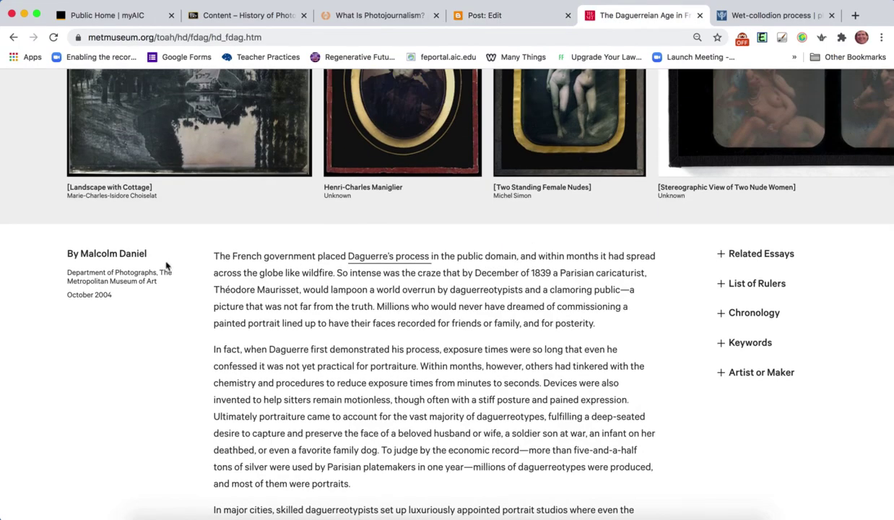
scroll(168, 261, up, 2)
scroll(168, 264, down, 3)
scroll(168, 264, up, 5)
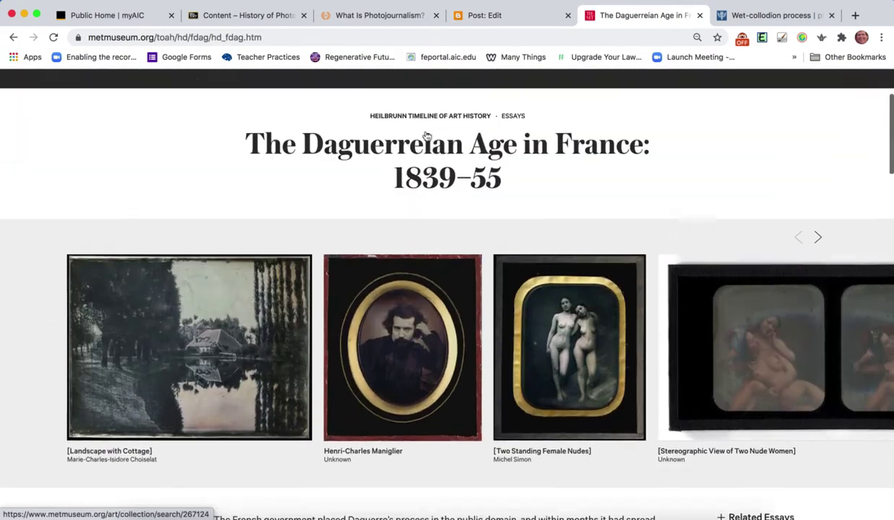
scroll(426, 135, up, 2)
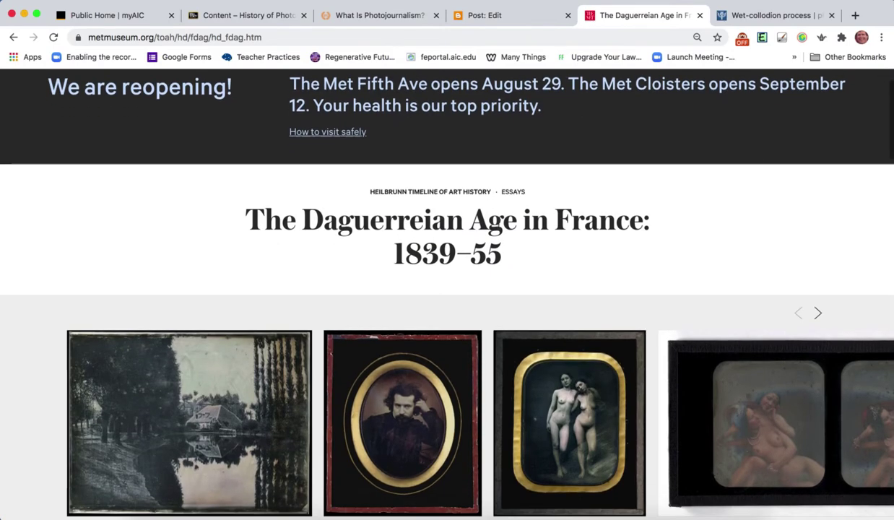
scroll(499, 233, down, 10)
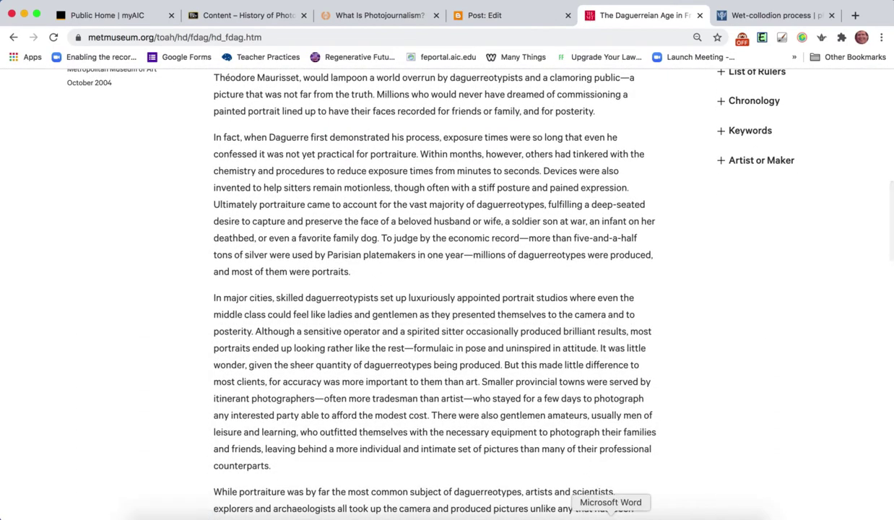
- Copy the article lead-in ending "origins of the earliest photography." from the Word document and paste it before the Daguerre sentence in the post
click(610, 511)
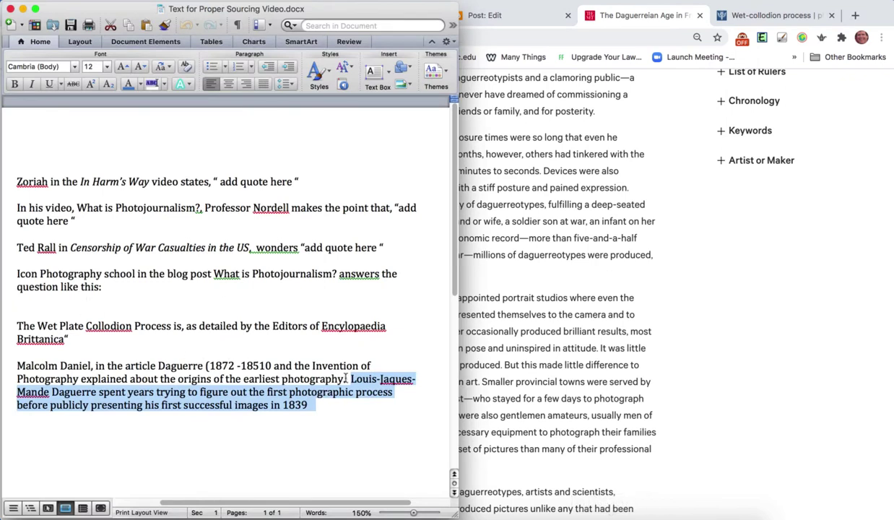
drag(329, 379, 20, 366)
key(super+c)
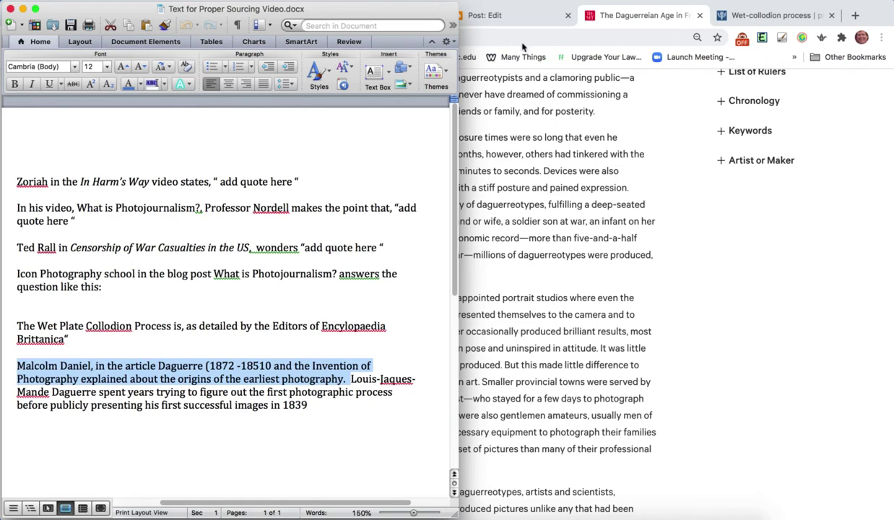
drag(445, 16, 379, 125)
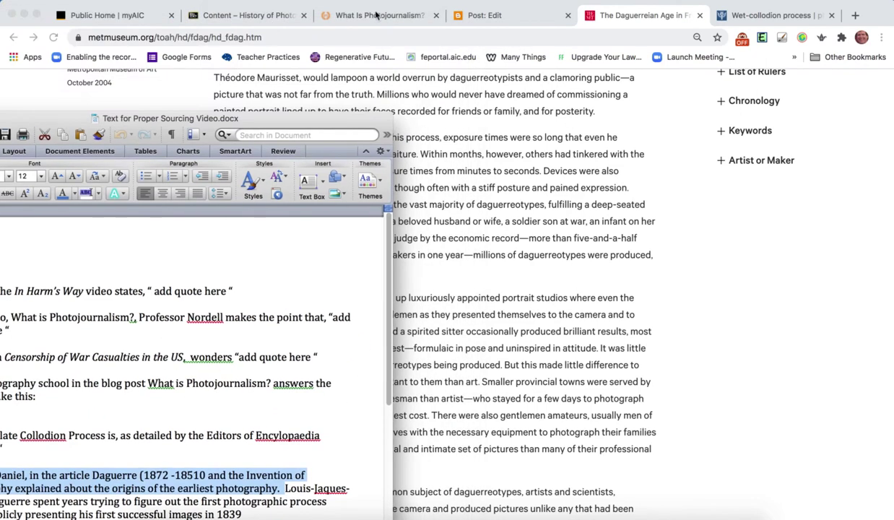
click(493, 16)
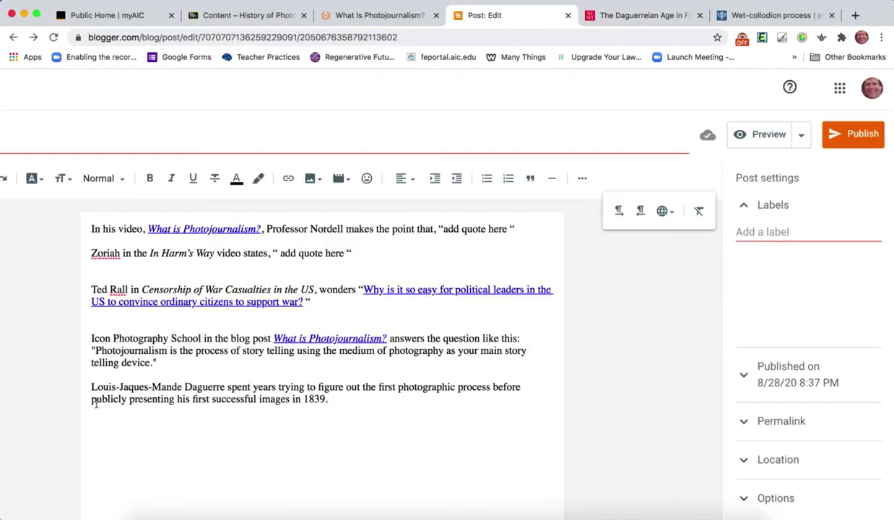
key(super+v)
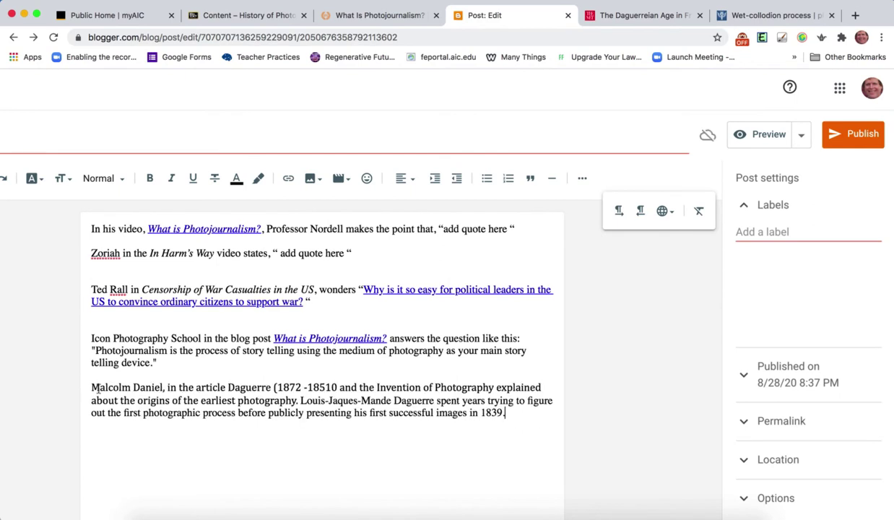
- Clear the formatting of the combined Daguerre paragraph at the end of the post
triple_click(227, 393)
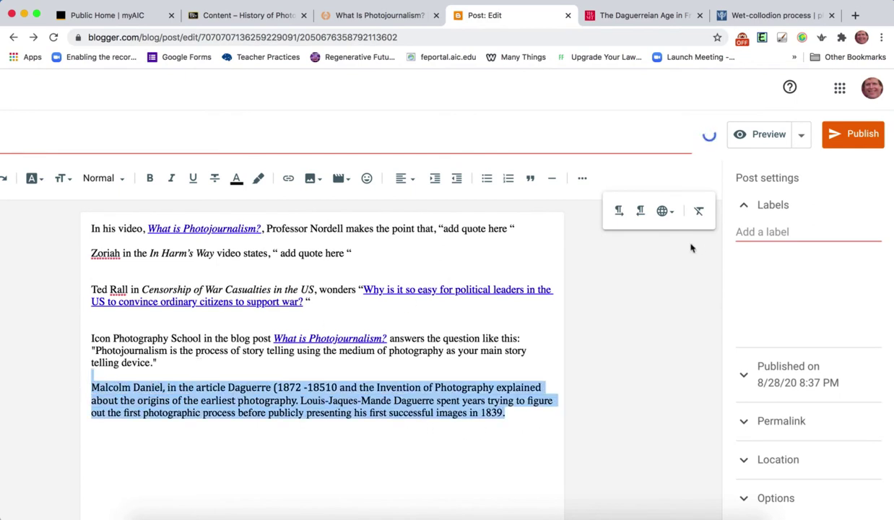
click(698, 210)
click(348, 434)
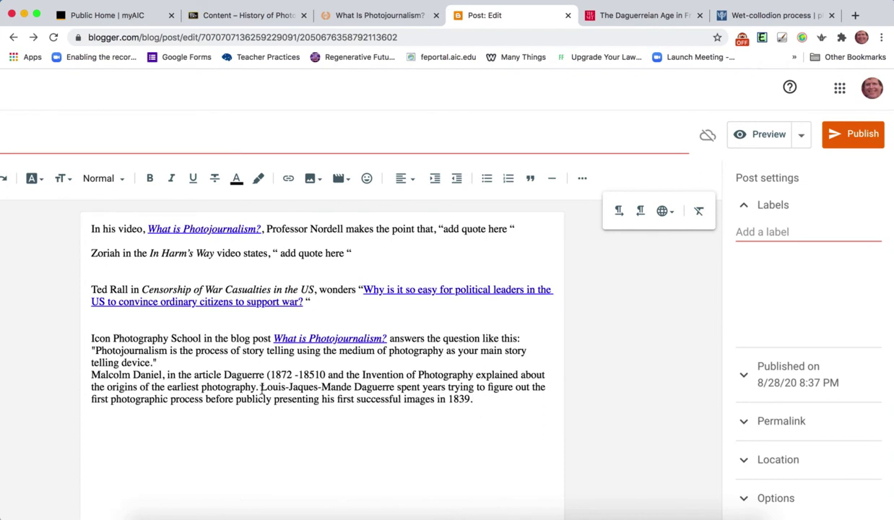
- Add a space before "Louis-Jaques-Mande" and correct the years in the article title to "(1872 -1851)"
click(260, 387)
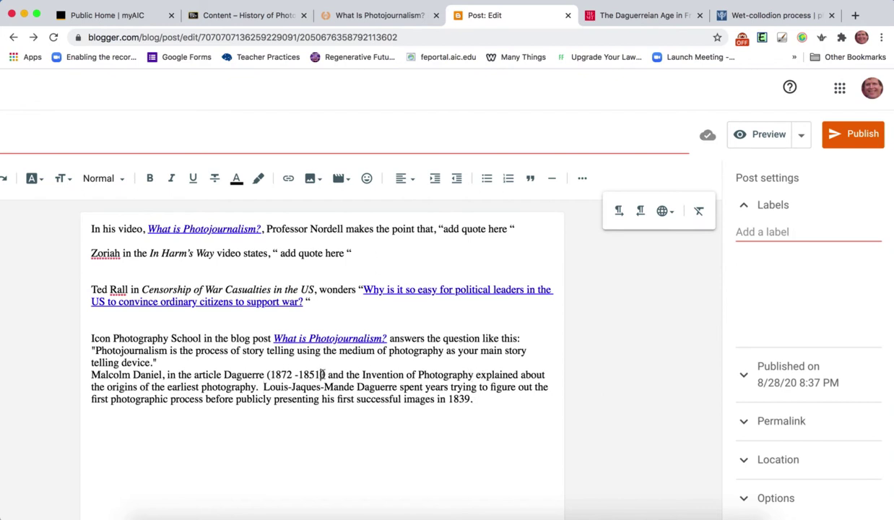
key(BackSpace)
text())
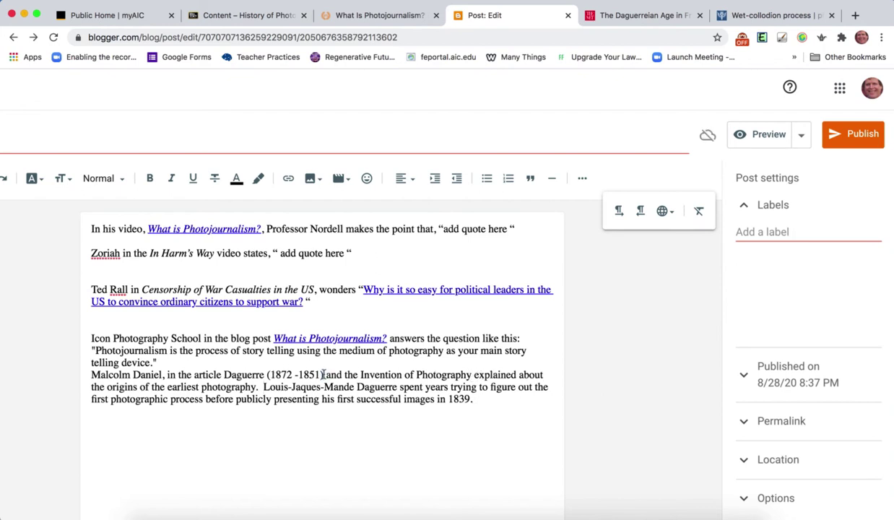
- Copy the address of the metmuseum.org essay and italicize the title "Daguerre (1872 -1851) and the Invention of Photography" in the post
drag(473, 374, 223, 374)
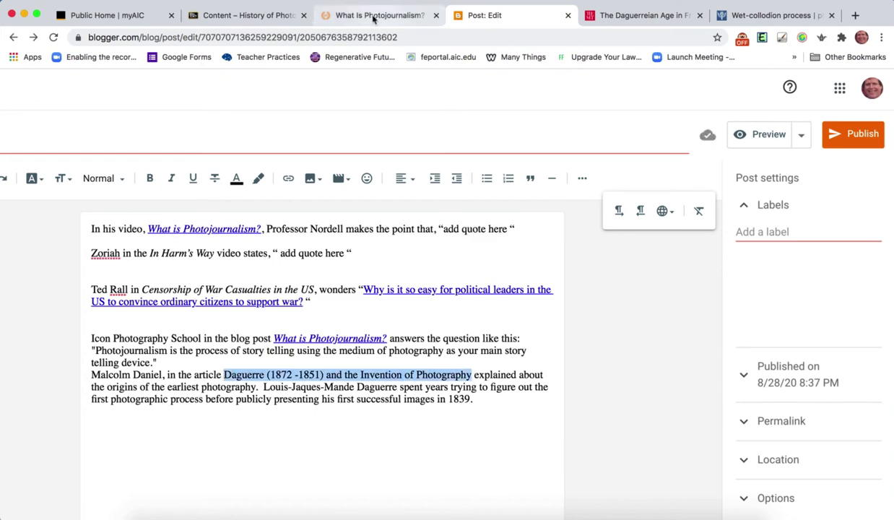
click(639, 15)
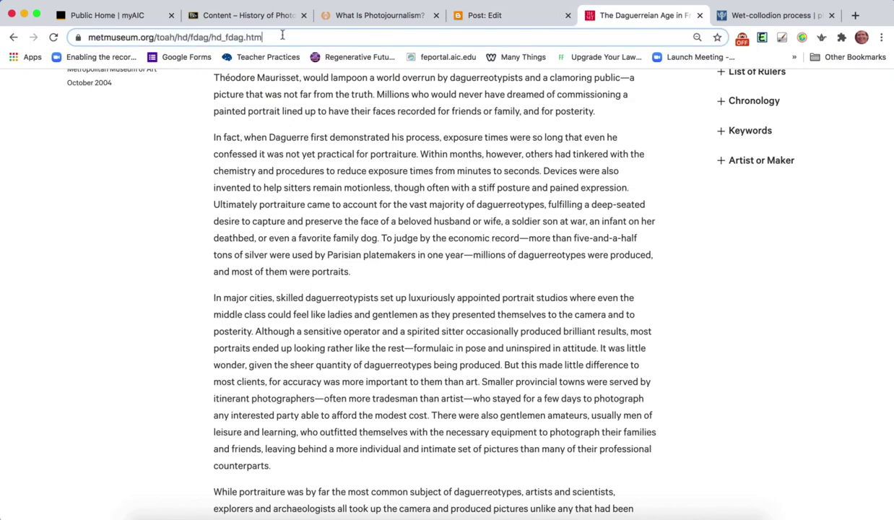
click(283, 36)
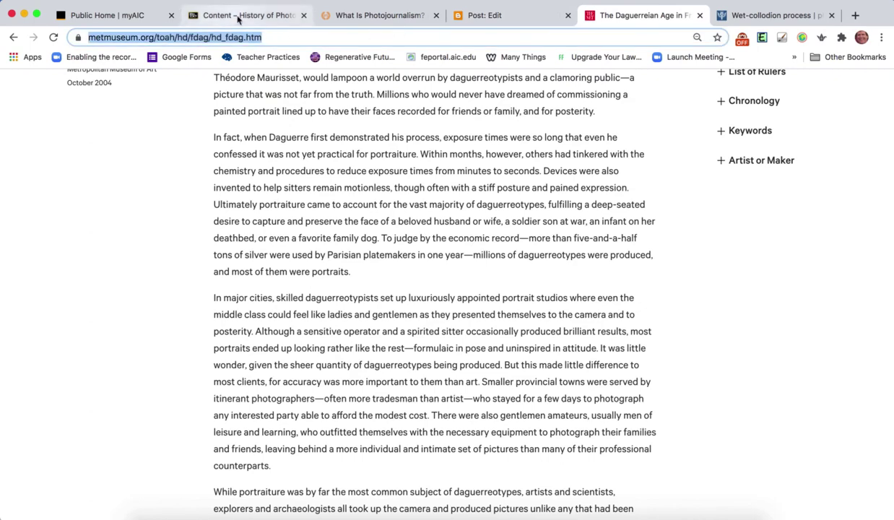
click(474, 21)
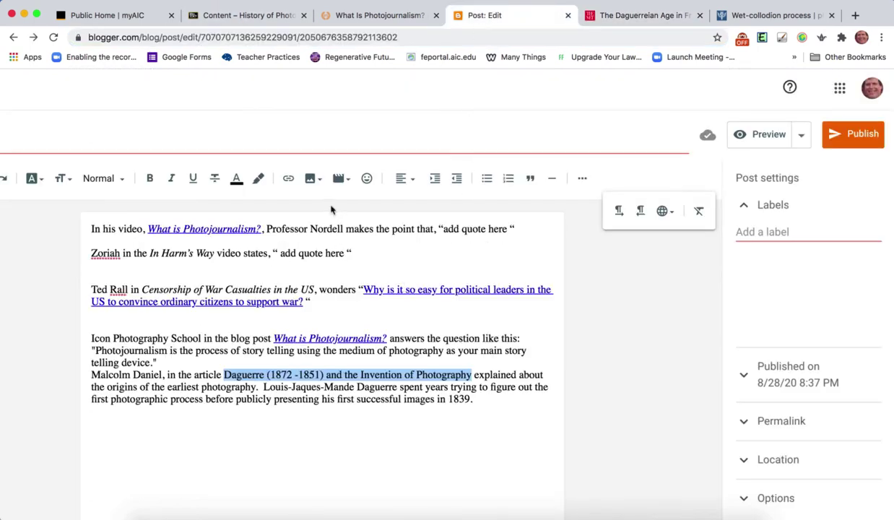
key(super+i)
- Link the Daguerre article title to the copied metmuseum.org/toah/hd/fdag/hd_fdag.htm address and insert a blank line above its paragraph
click(288, 179)
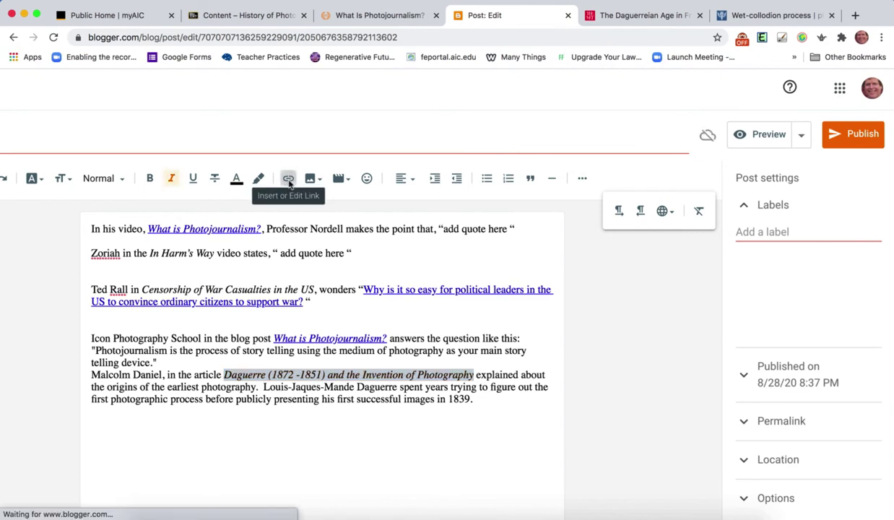
click(356, 304)
text(https://www.metmuseum.org/toah/hd/dagu/hd_dagu.htm)
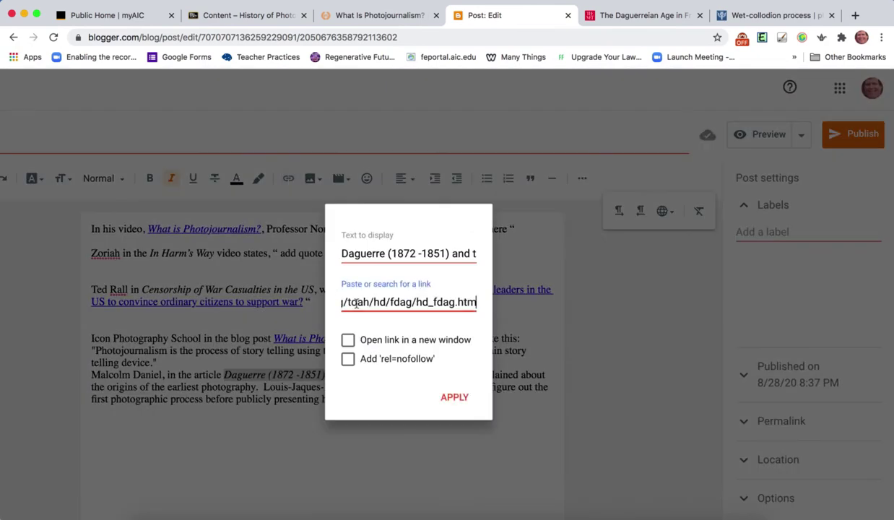
click(348, 340)
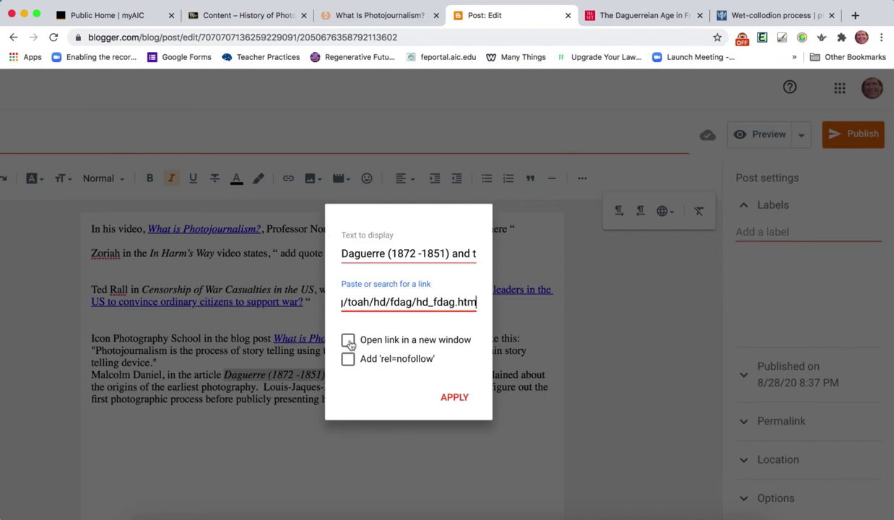
click(454, 397)
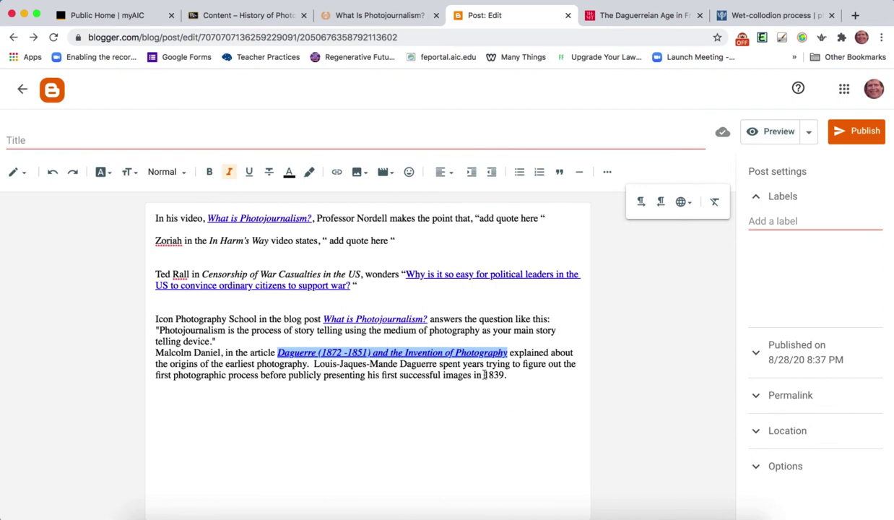
click(228, 338)
key(Return)
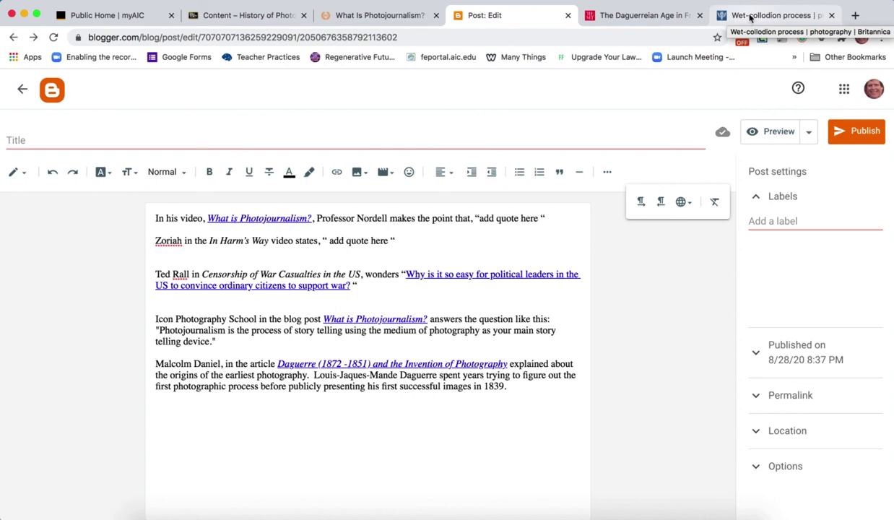
- Examine the Britannica article on the wet-collodion process, dismissing the Britannica Premium offer that covers the text
click(749, 19)
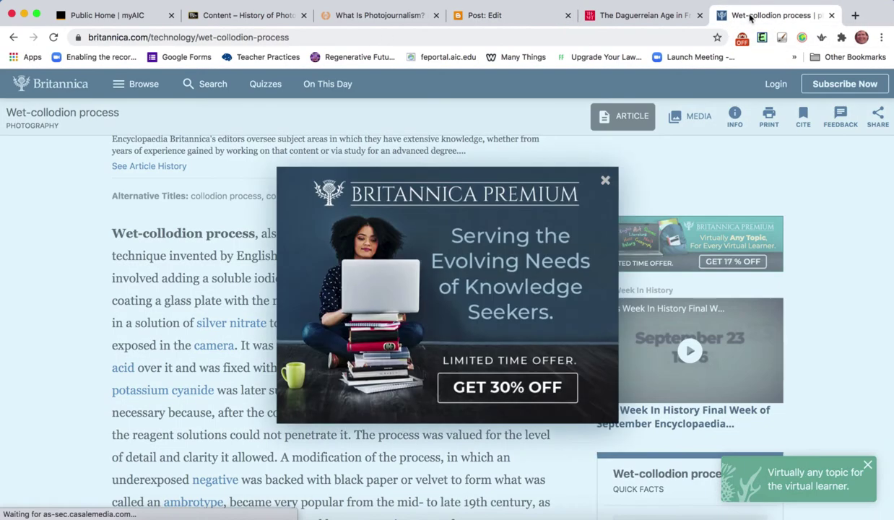
click(605, 183)
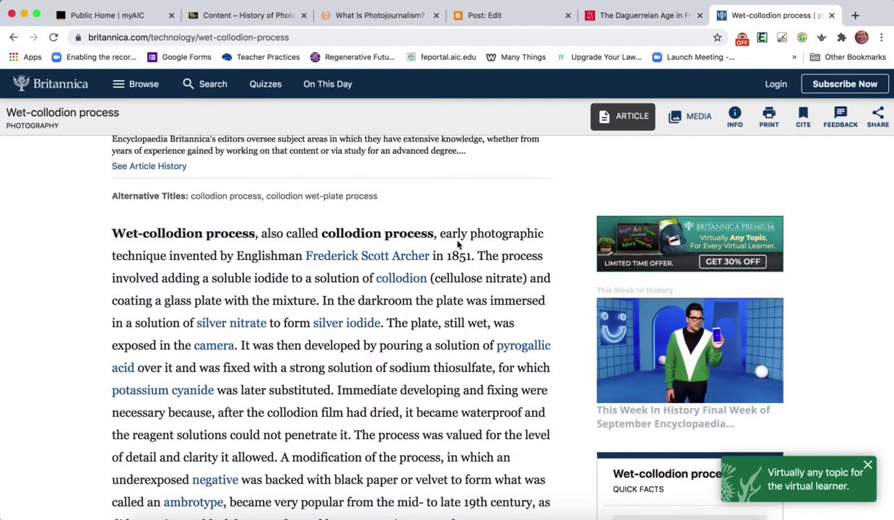
scroll(457, 246, up, 2)
scroll(457, 246, down, 2)
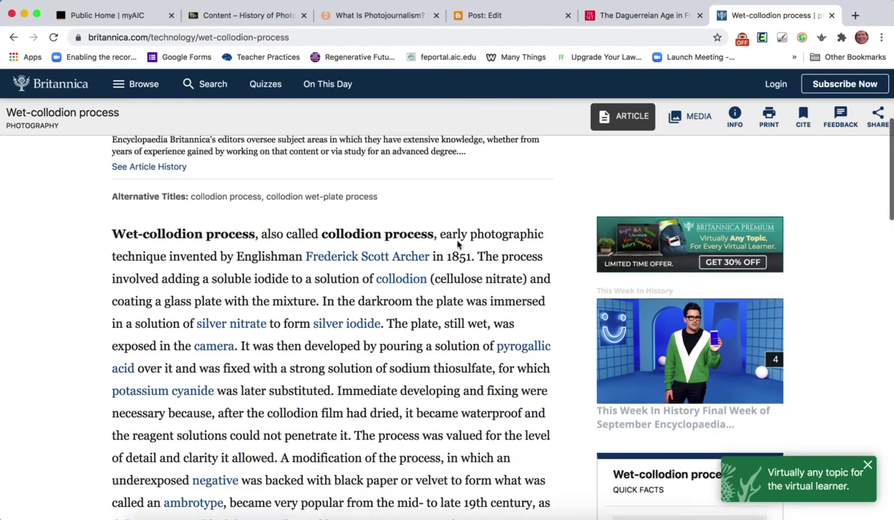
scroll(457, 246, up, 2)
scroll(457, 245, down, 3)
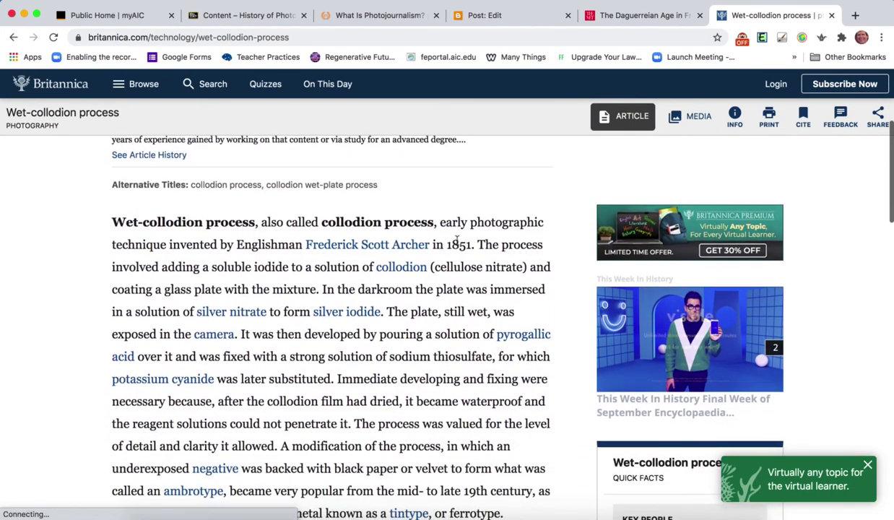
scroll(456, 241, down, 2)
scroll(457, 243, up, 1)
scroll(457, 244, down, 1)
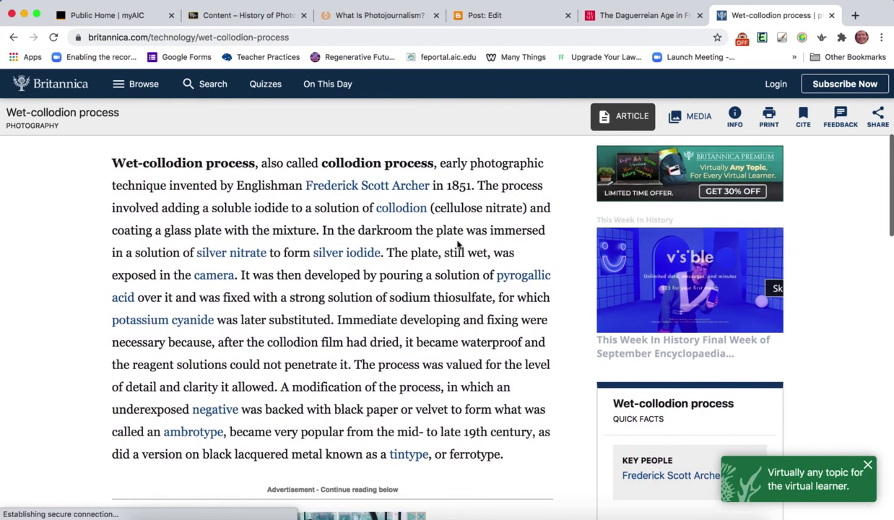
scroll(457, 245, up, 1)
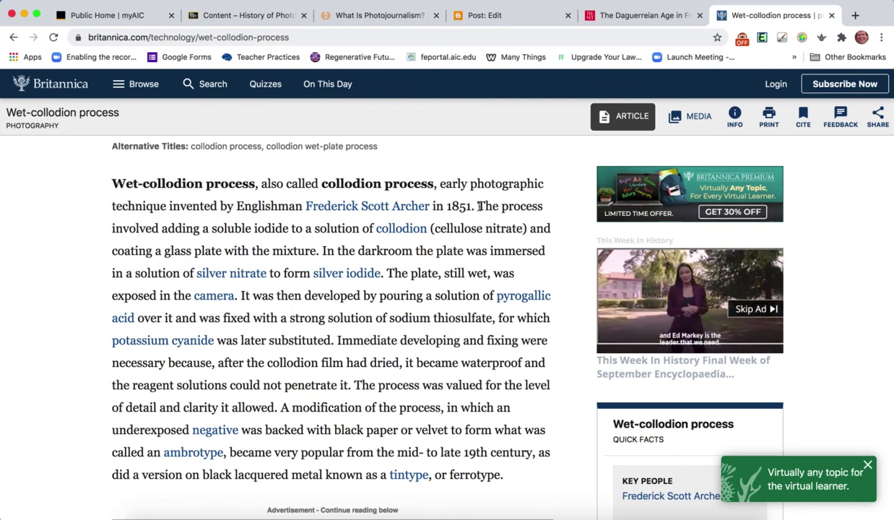
- Copy the Britannica passage from "The process involved adding" to "exposed in the camera." and paste it below the Daguerre paragraph in the post
drag(477, 206, 238, 296)
key(super+c)
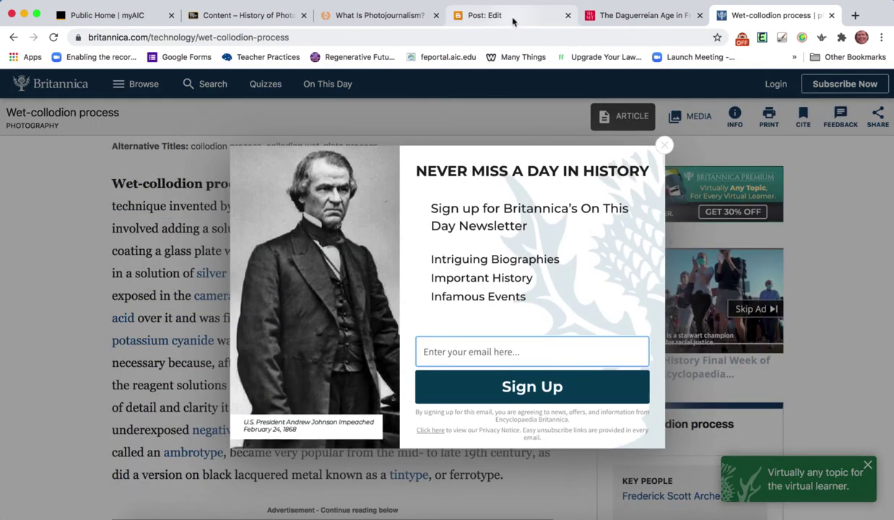
click(513, 18)
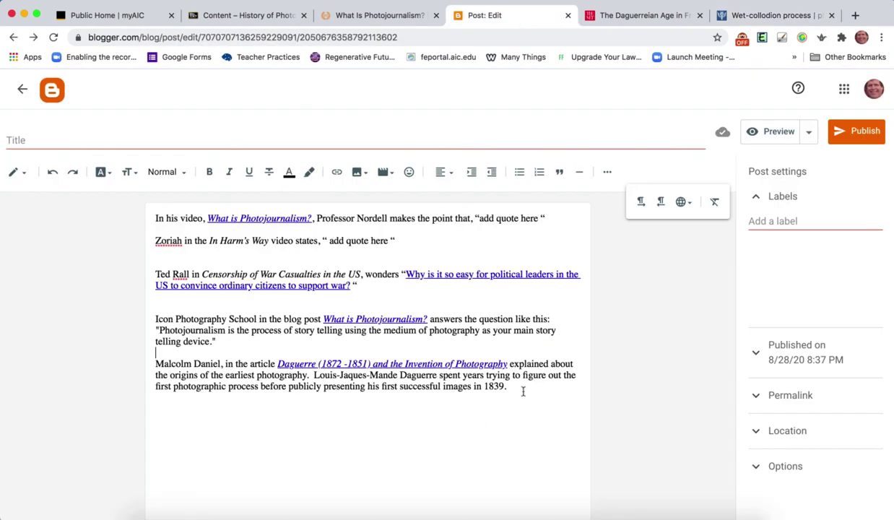
key(Return)
key(super+v)
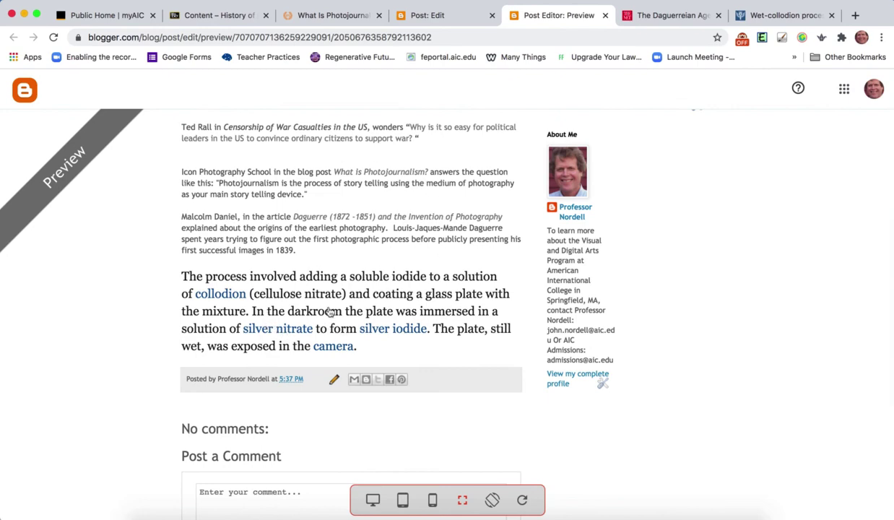
- Return from the preview to the post editor and clear the formatting of the pasted wet-collodion passage
click(436, 17)
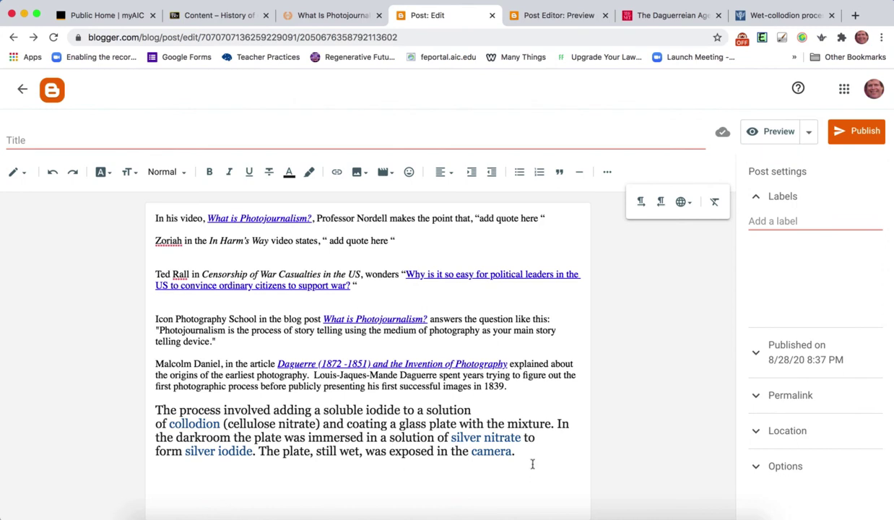
drag(525, 454, 144, 408)
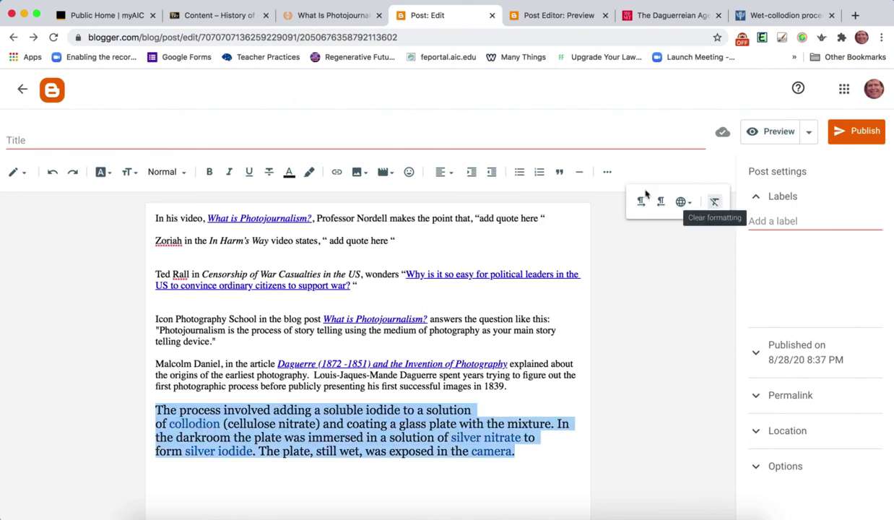
click(606, 174)
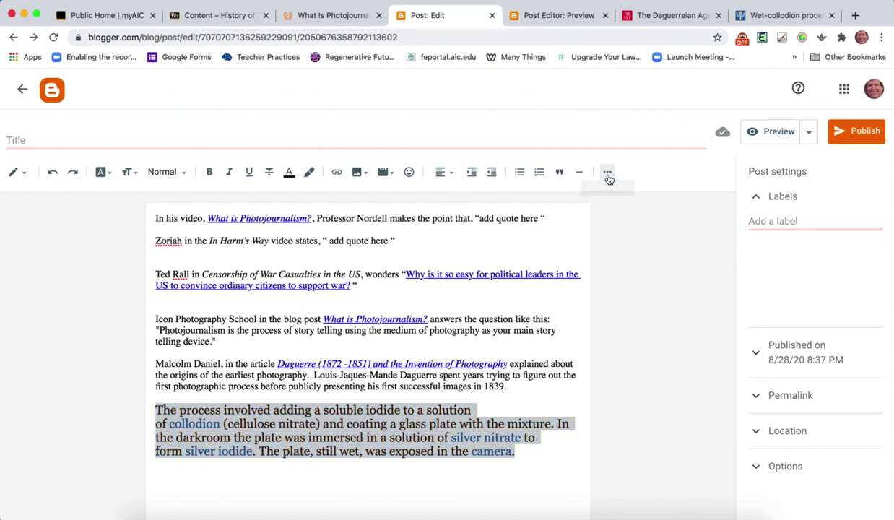
click(607, 176)
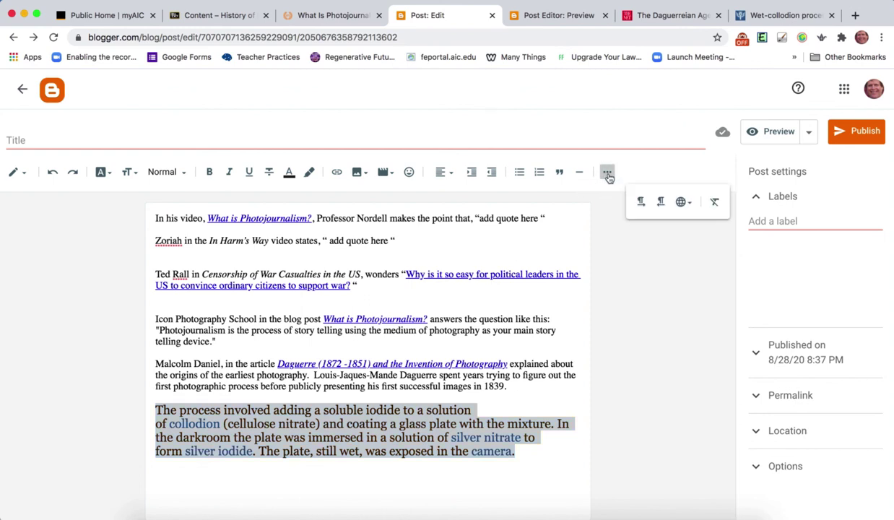
click(714, 205)
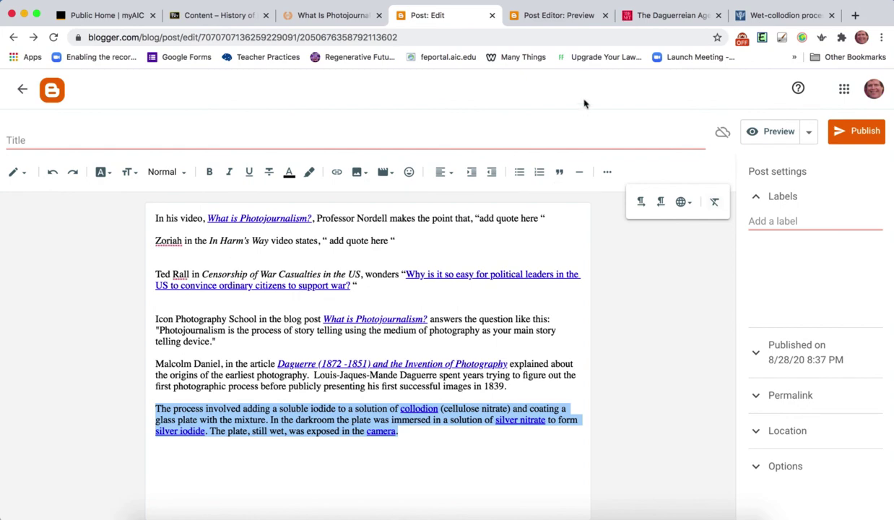
- Copy the Word document's lead-in "The Wet Plate Collodion Process is, as detailed by the Editors of Encylopaedia Brittanica" before the Britannica passage and add a comma after it
click(581, 511)
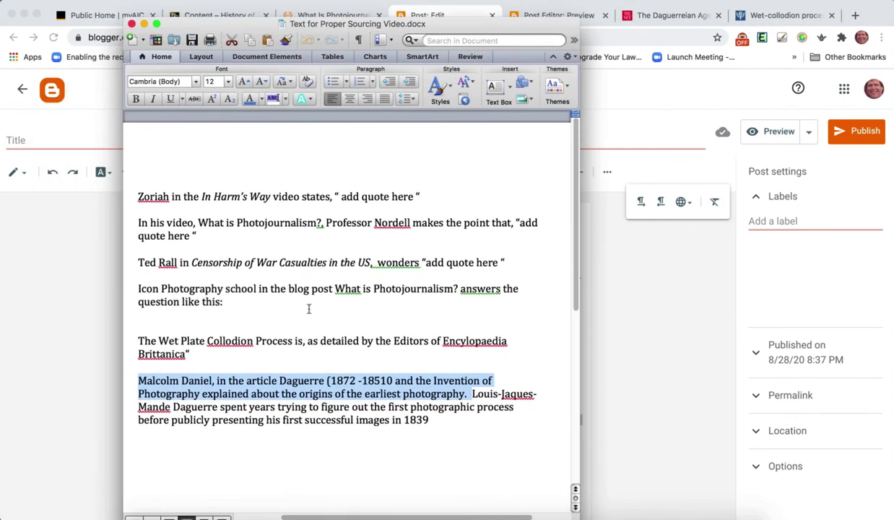
click(276, 349)
triple_click(140, 344)
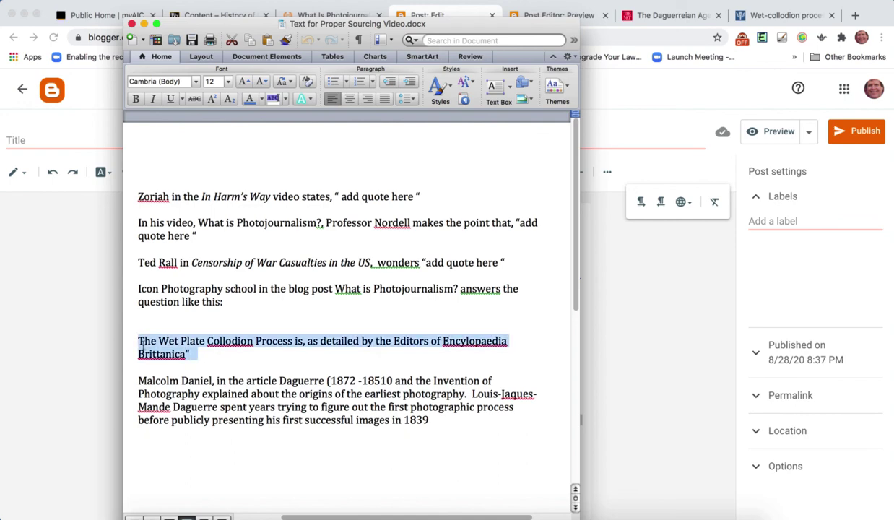
click(677, 322)
click(159, 409)
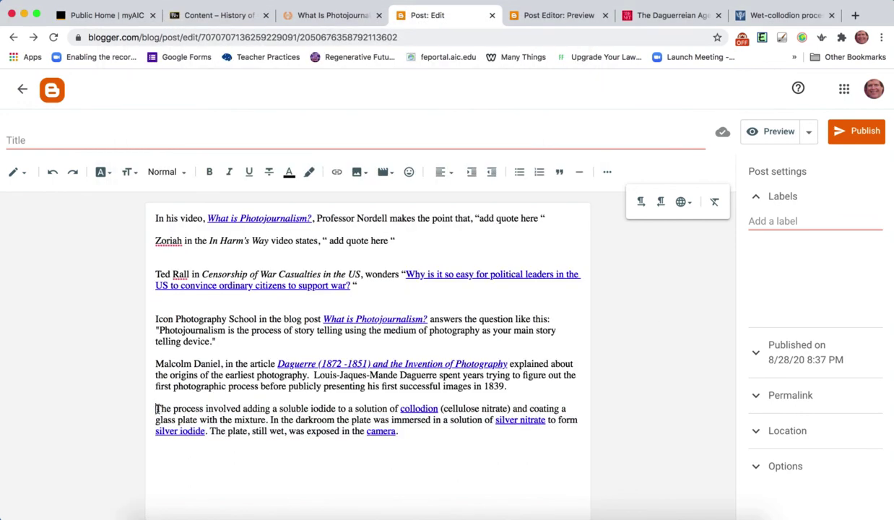
text(The Wet Plate Collodion Process is, as detailed by the Editors of Encyclopaedia Brittanica)
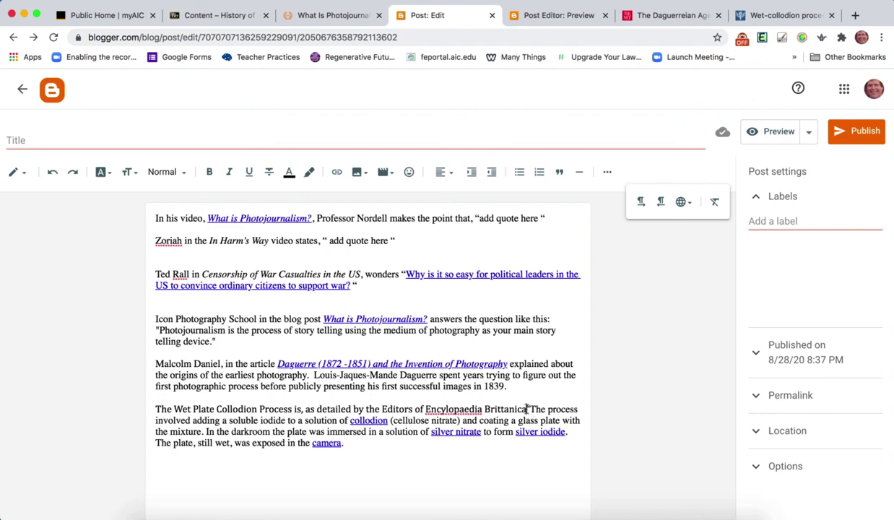
text(,)
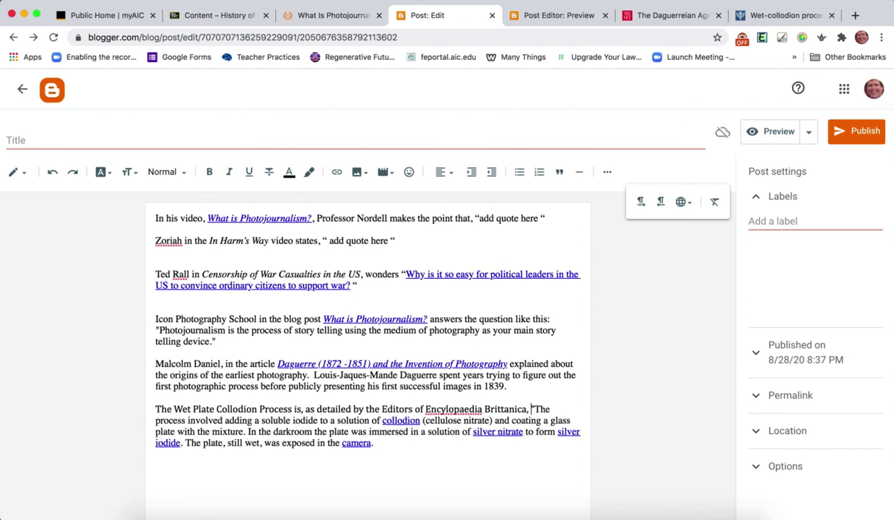
- Italicize "Editors of Encylopaedia Brittanic" in the lead-in and copy the address britannica.com/technology/wet-collodion-process from the article page
drag(526, 401, 373, 395)
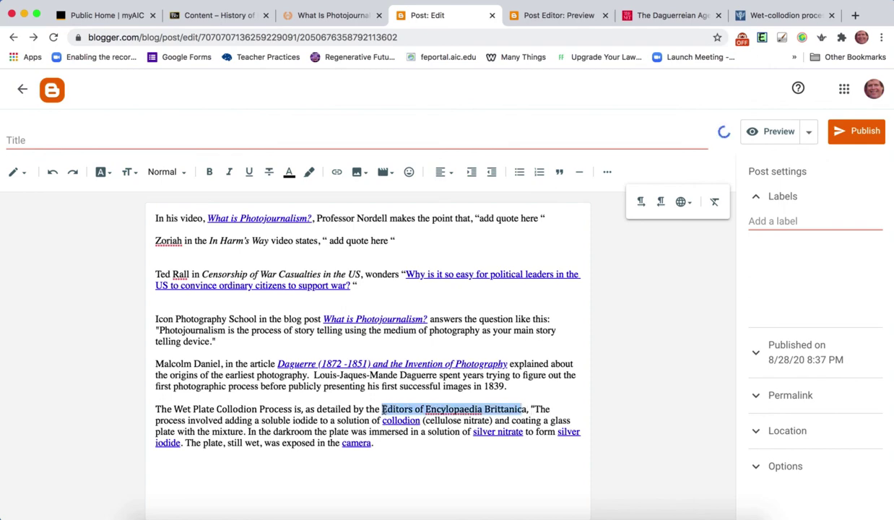
click(229, 171)
click(671, 16)
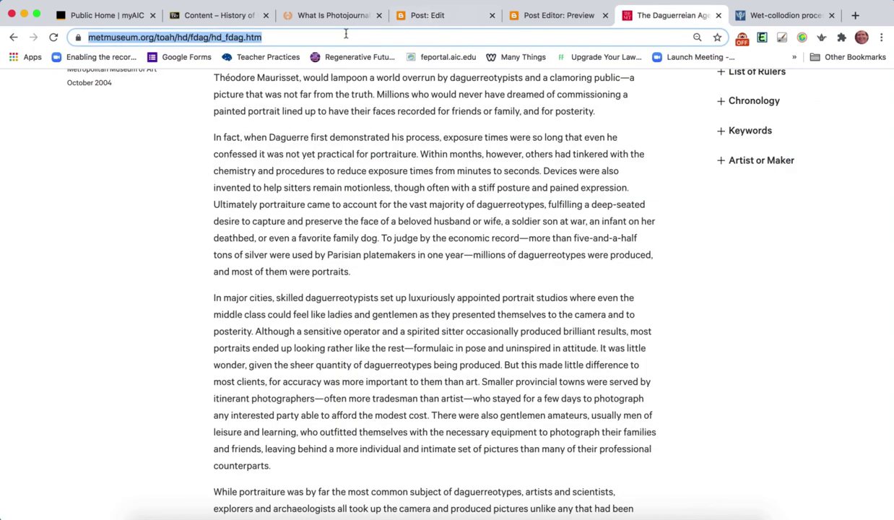
click(758, 20)
click(321, 38)
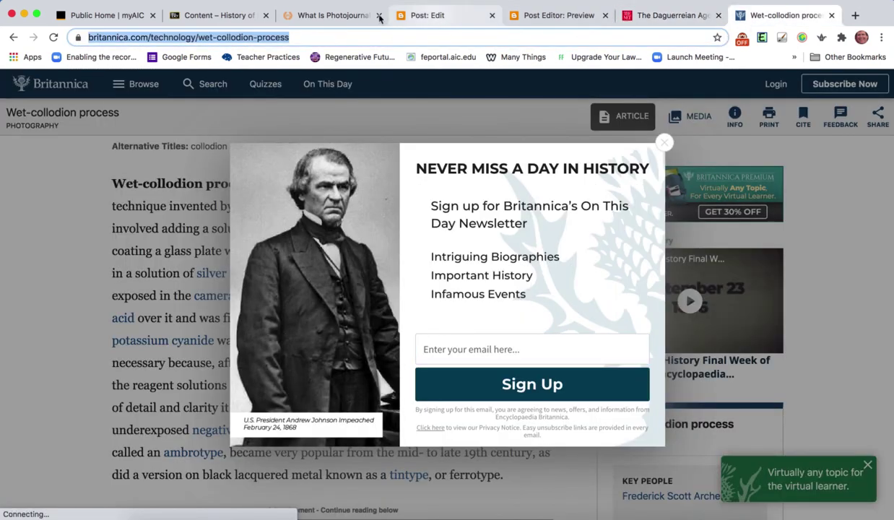
click(447, 15)
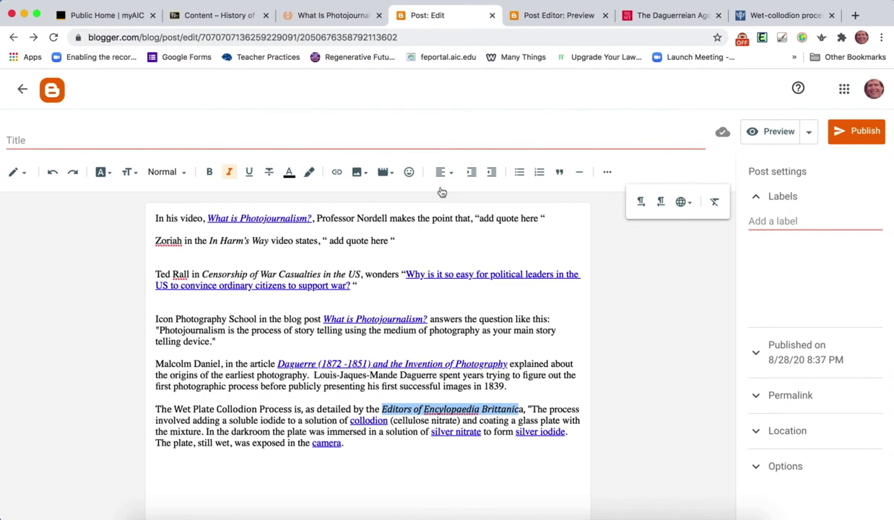